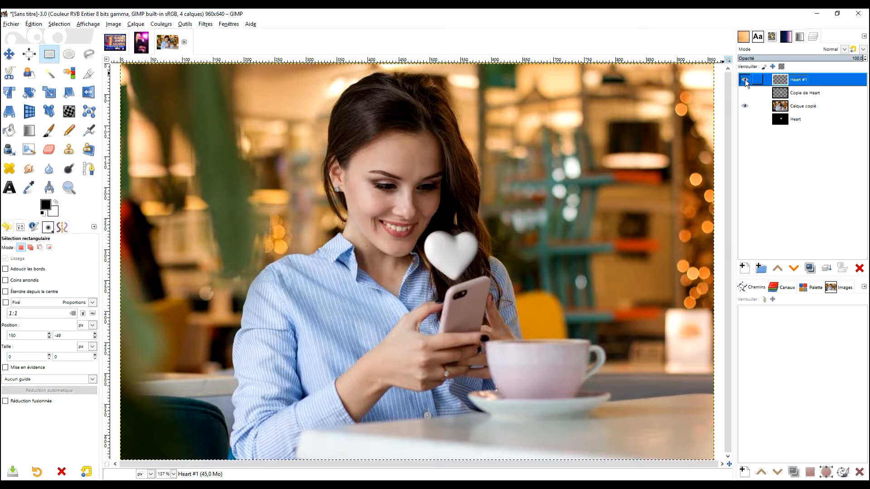
- Toggle the visibility of the Heart #1 layer to compare the photo with and without the 3D heart
click(746, 80)
click(745, 80)
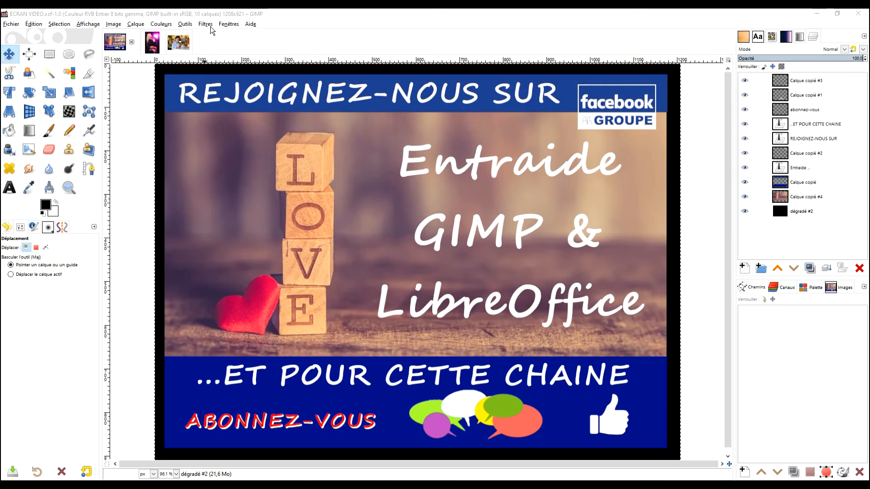
- Bring up the image of the woman holding a phone with the flat white heart and show it at 100% zoom
click(206, 24)
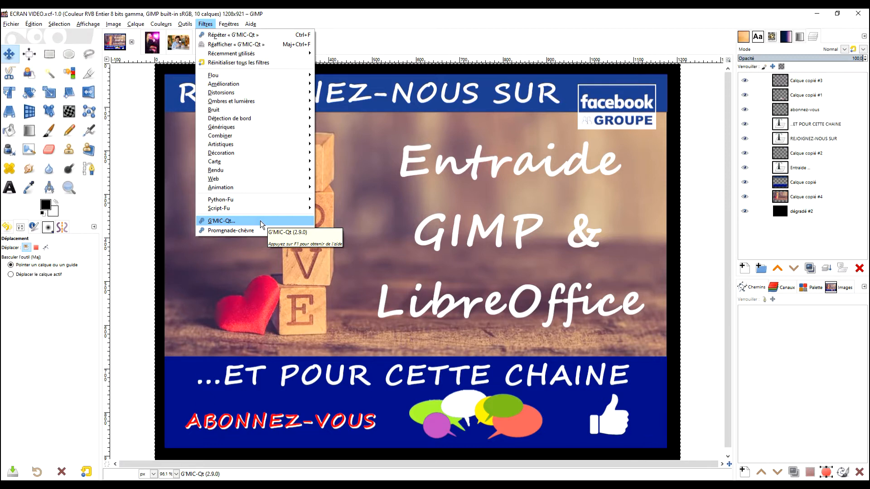
click(178, 46)
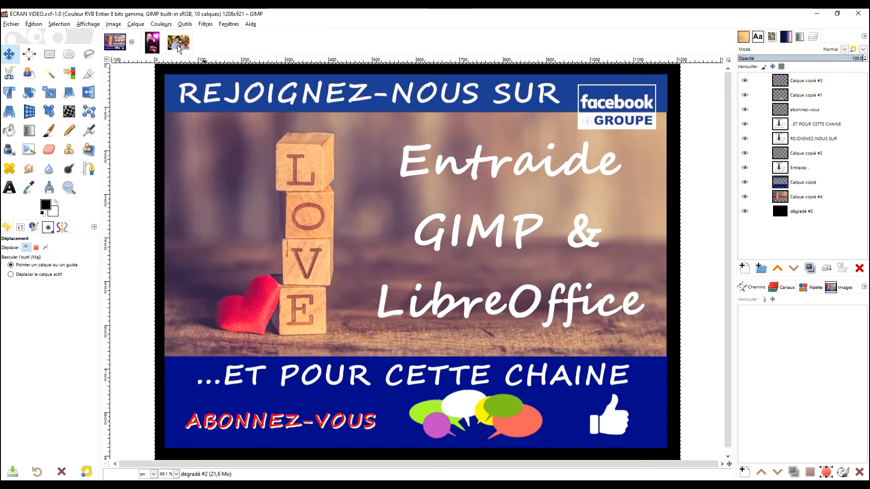
click(176, 44)
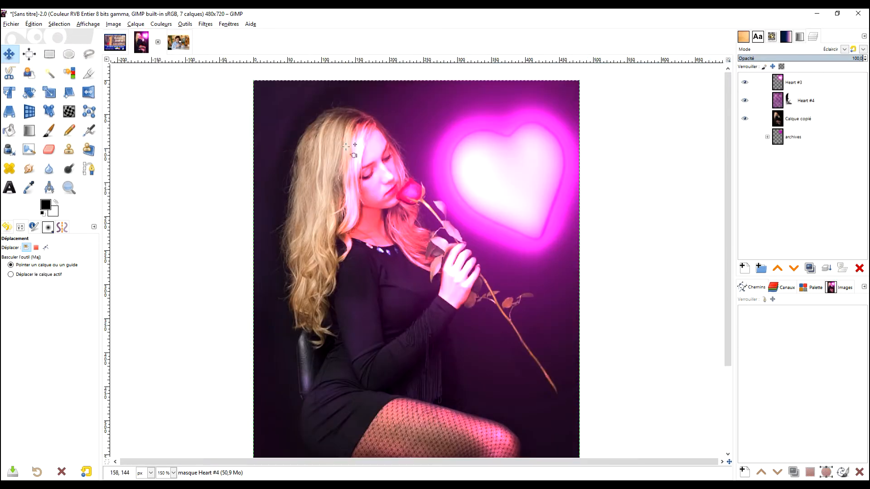
click(179, 42)
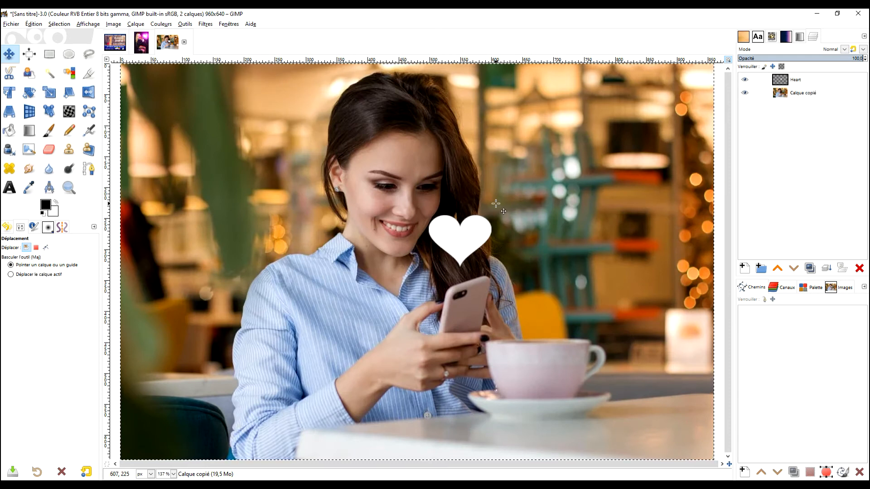
key(1)
key(ctrl)
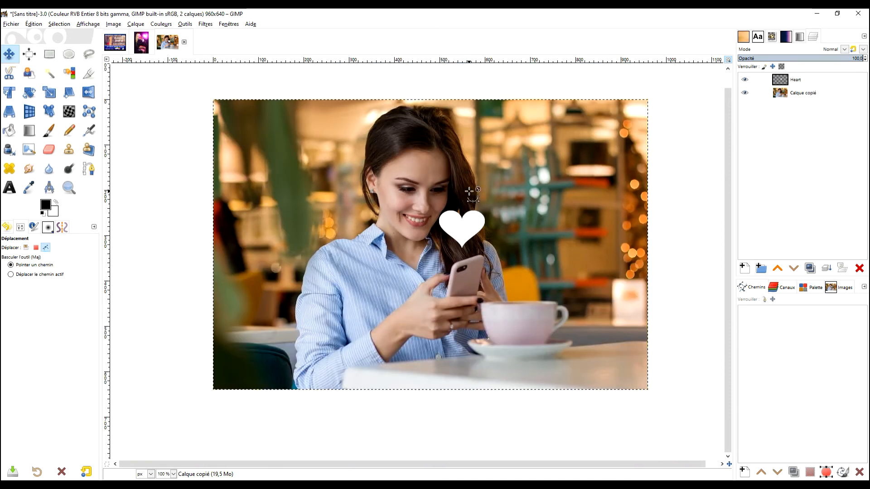
scroll(469, 191, up, 1)
scroll(468, 191, down, 2)
scroll(469, 191, up, 2)
scroll(469, 191, down, 1)
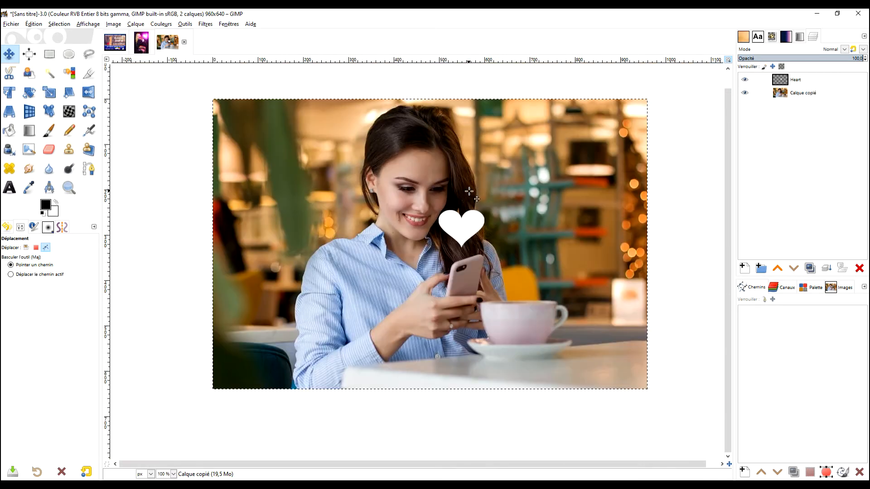
- Select the Heart layer and toggle the visibility of the heart and photo layers to inspect their contents
click(745, 80)
click(788, 80)
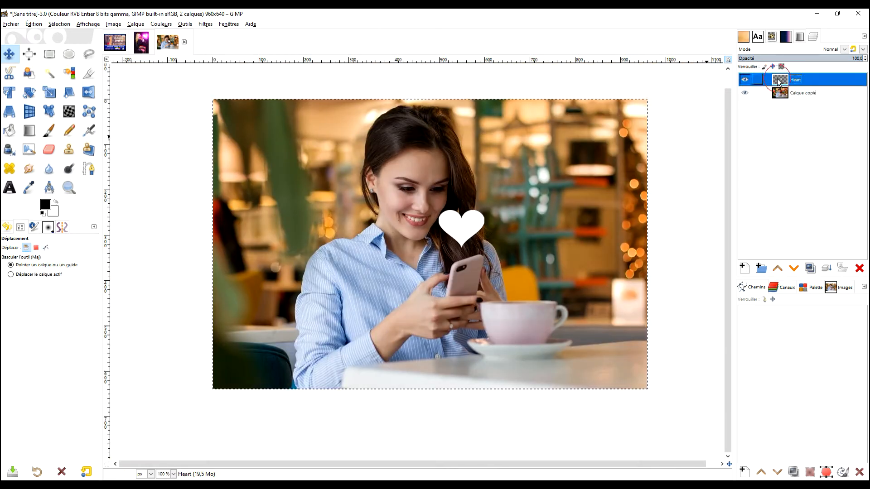
click(743, 90)
click(743, 80)
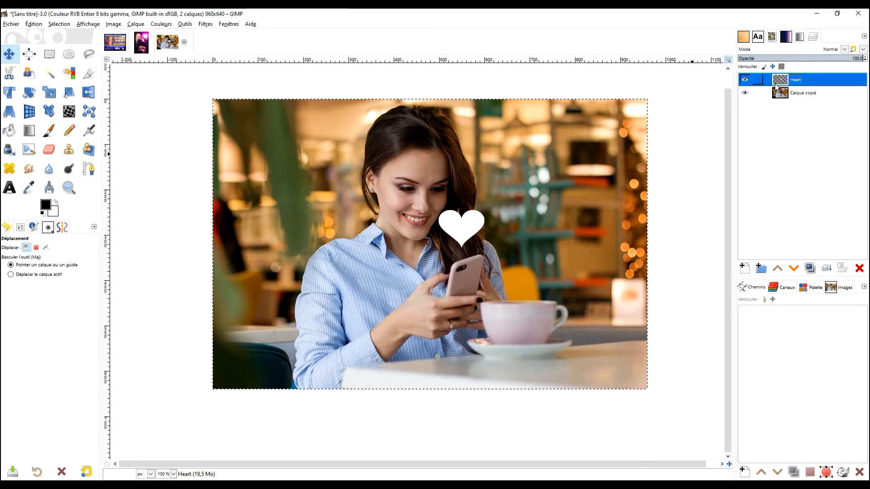
click(745, 80)
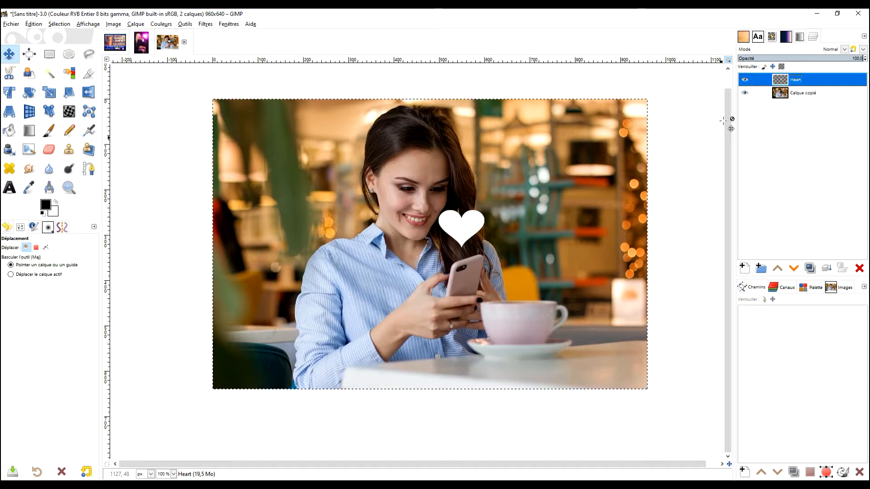
click(744, 80)
click(744, 79)
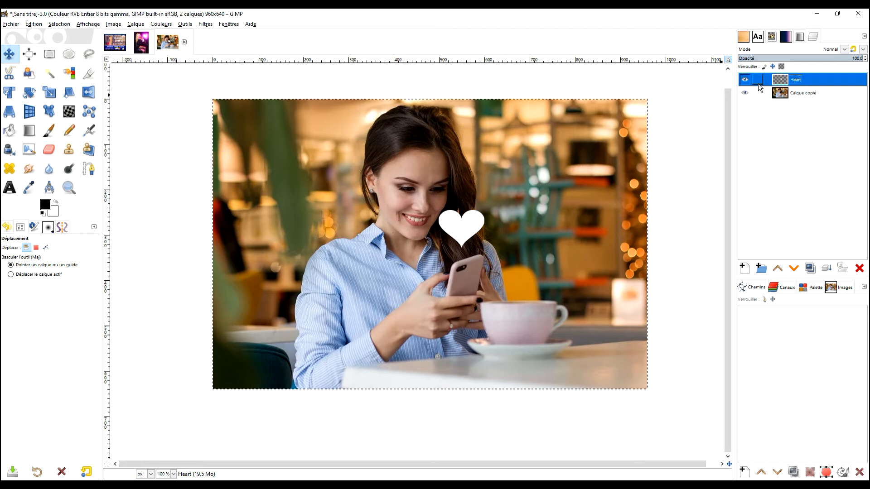
- Create a selection from the Heart layer's alpha channel and invert it to cover the area around the heart
right_click(777, 80)
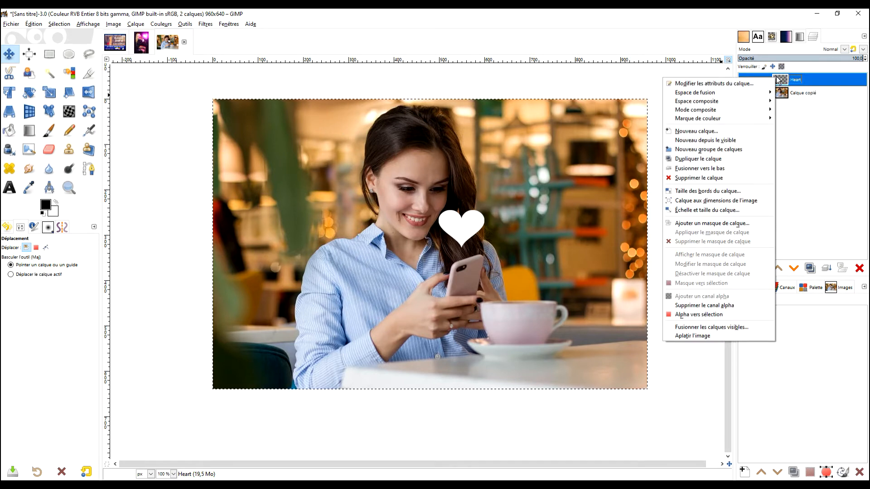
click(693, 314)
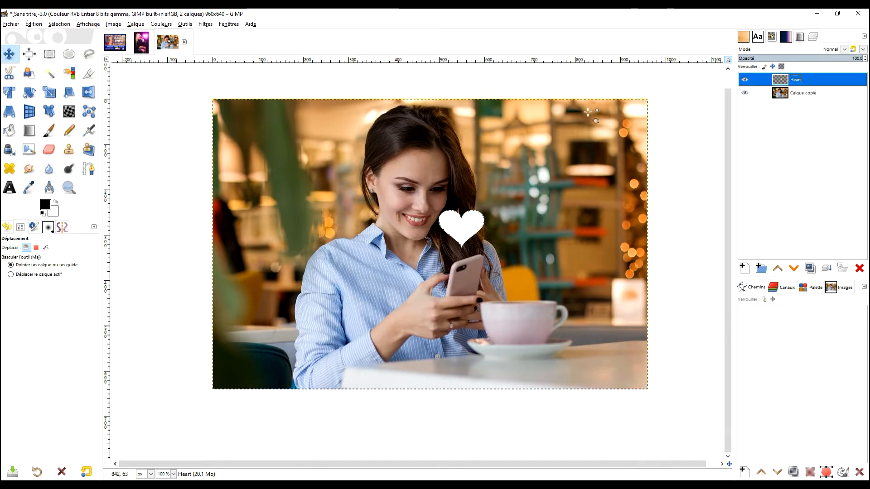
click(33, 24)
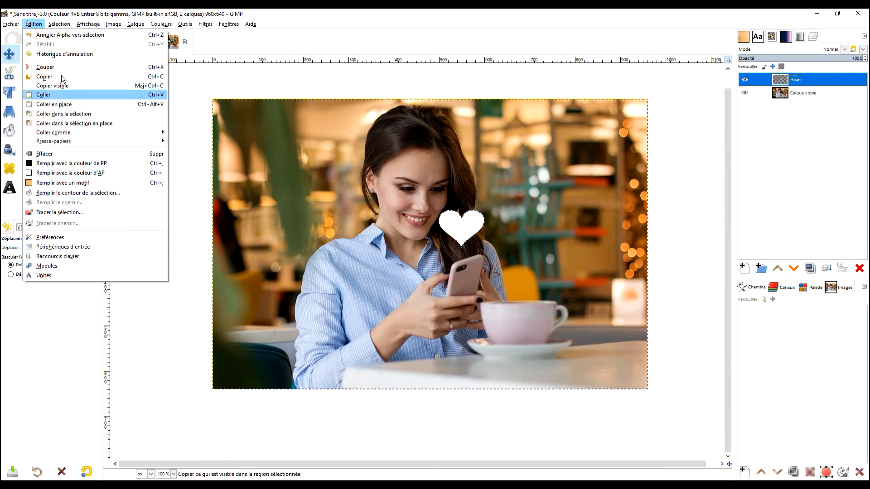
click(63, 54)
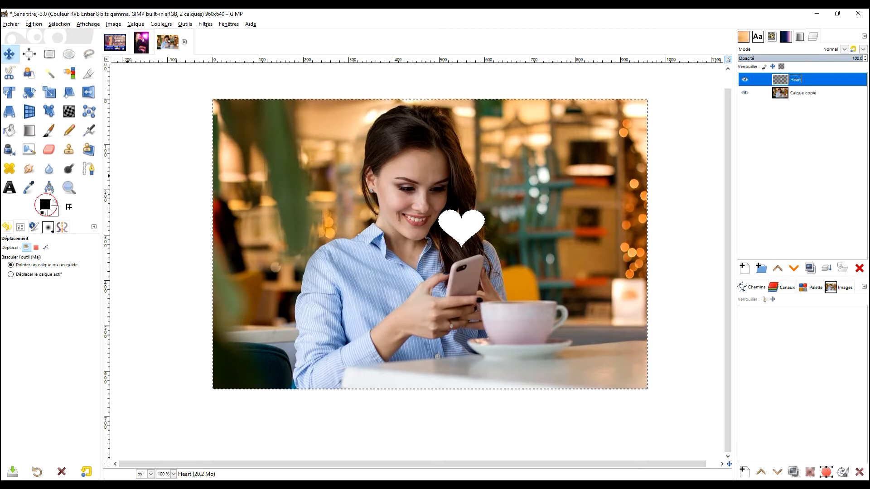
- Try filling the inverted selection with black, first by a direct foreground fill and again with the Bucket Fill tool
key(ctrl+comma)
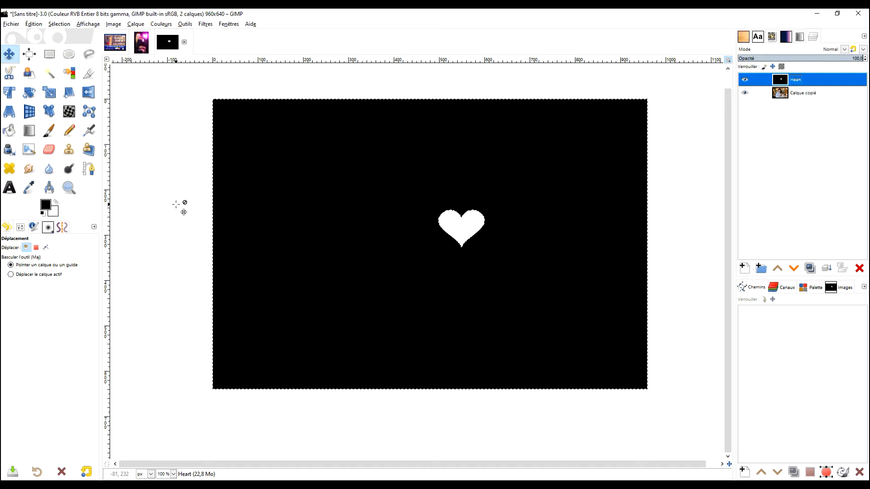
key(ctrl+z)
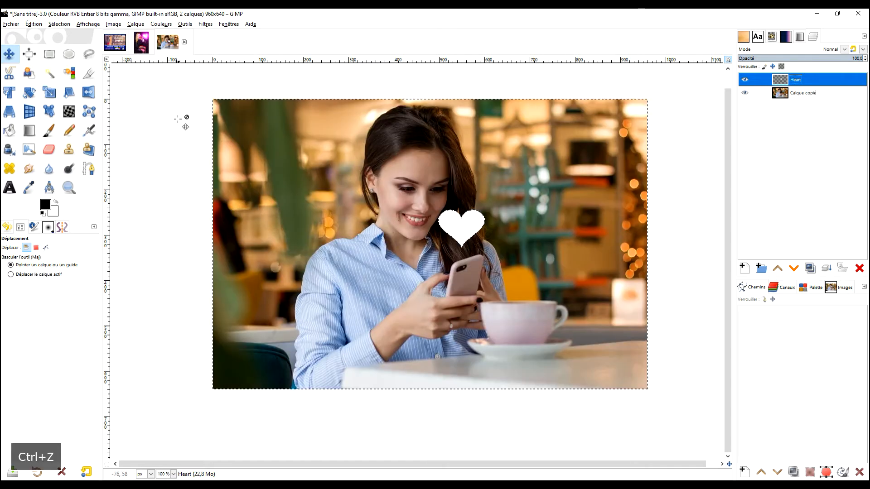
click(8, 131)
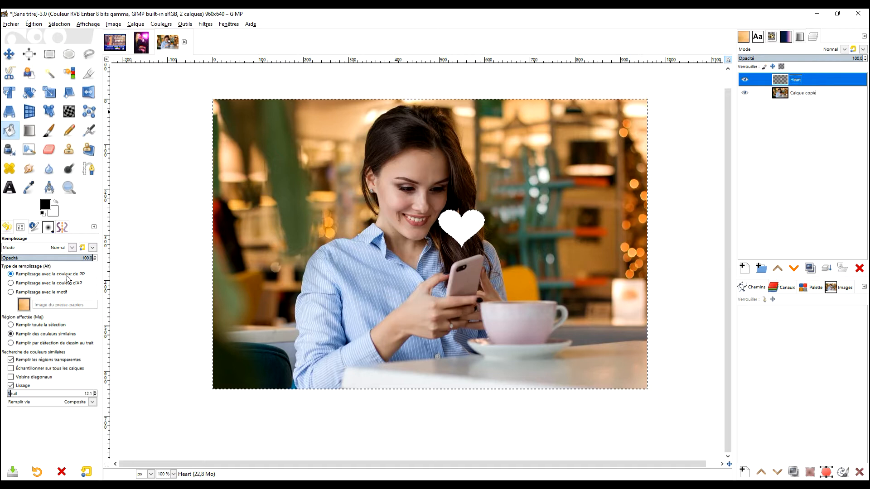
click(249, 149)
key(ctrl+z)
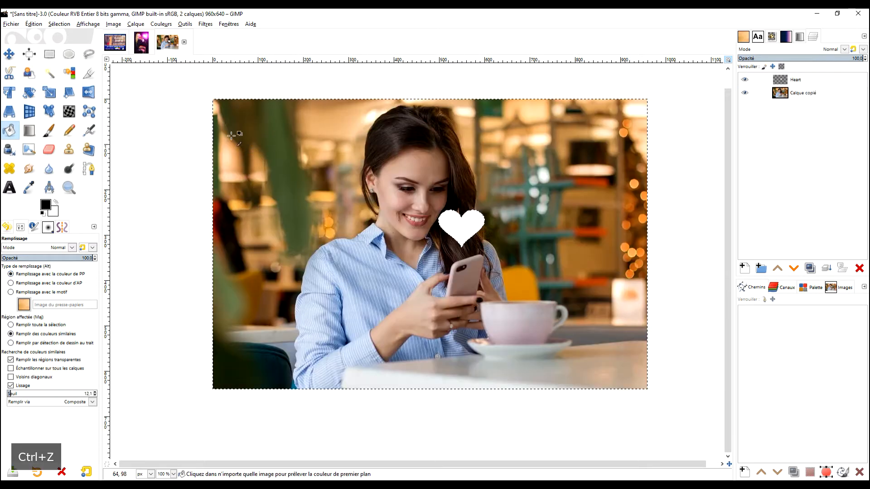
- Fill the area around the heart with the black foreground colour and clear the selection
click(10, 24)
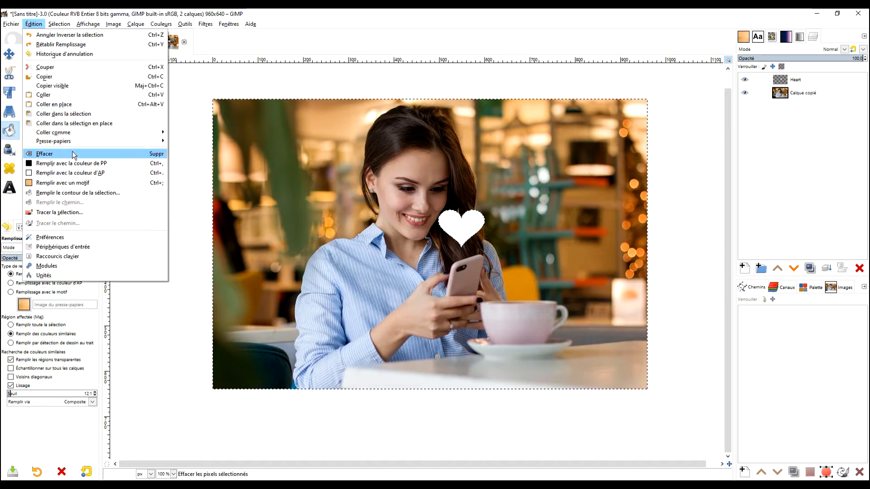
click(64, 159)
click(49, 54)
click(198, 91)
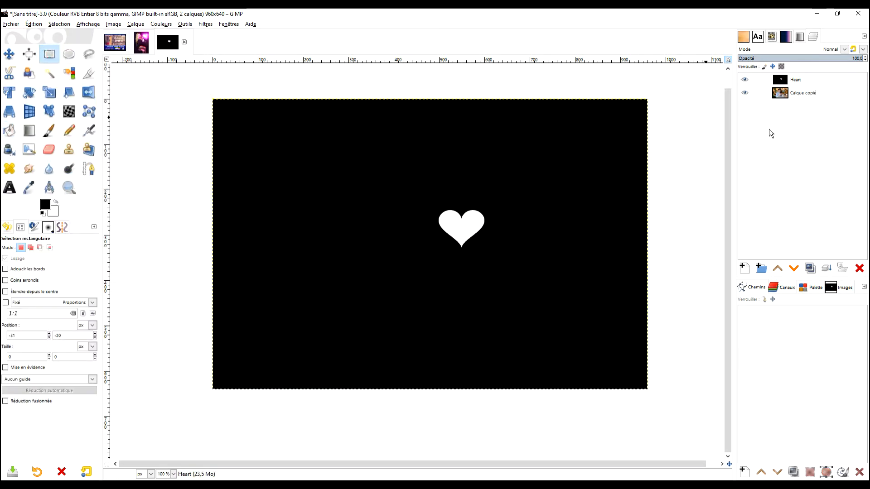
- Open G'MIC-Qt on the Heart layer, search its filters for "extru" and choose the 3D Extrusion rendering filter
click(803, 83)
click(207, 24)
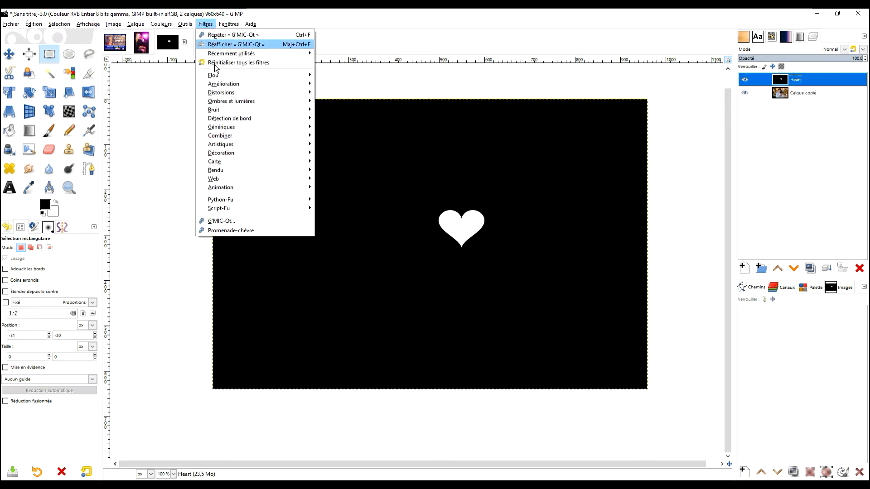
click(237, 220)
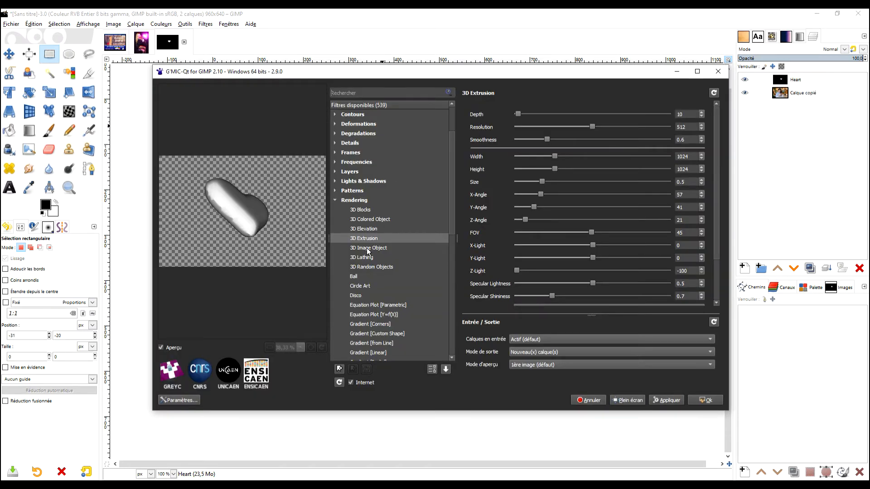
click(371, 95)
text(ext)
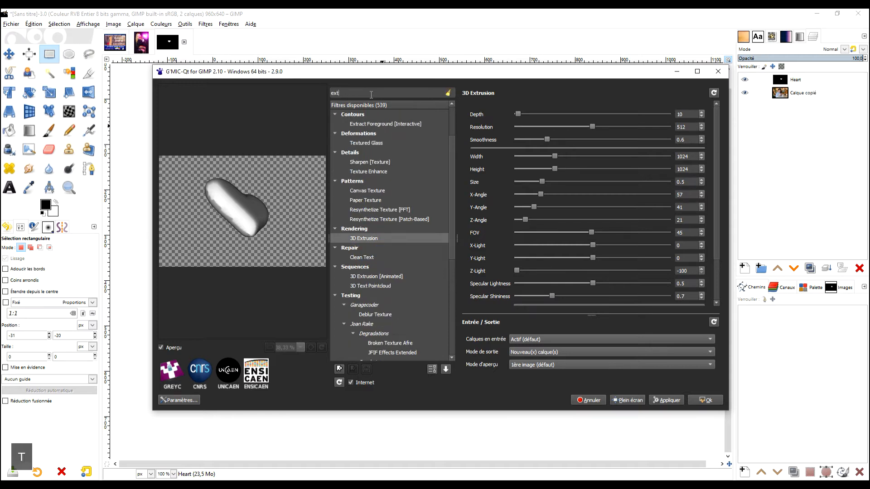
text(ru)
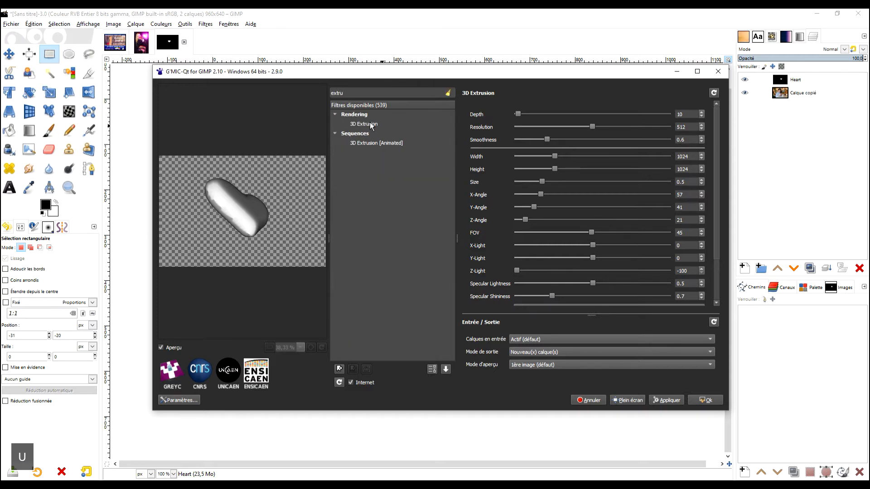
click(370, 123)
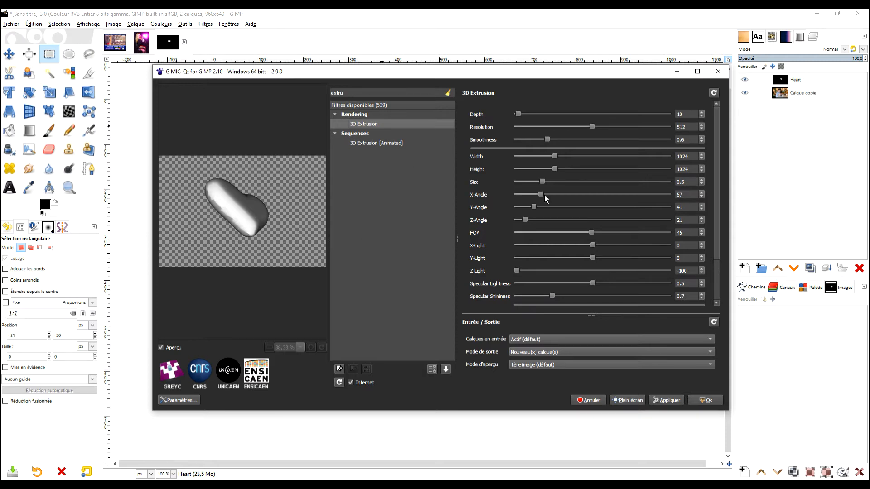
- Reset the 3D Extrusion settings and orient the heart with X-Angle 360, Y-Angle 39.6 and Z-Angle 4.32, at Resolution 1024
click(714, 94)
drag(574, 71, 570, 54)
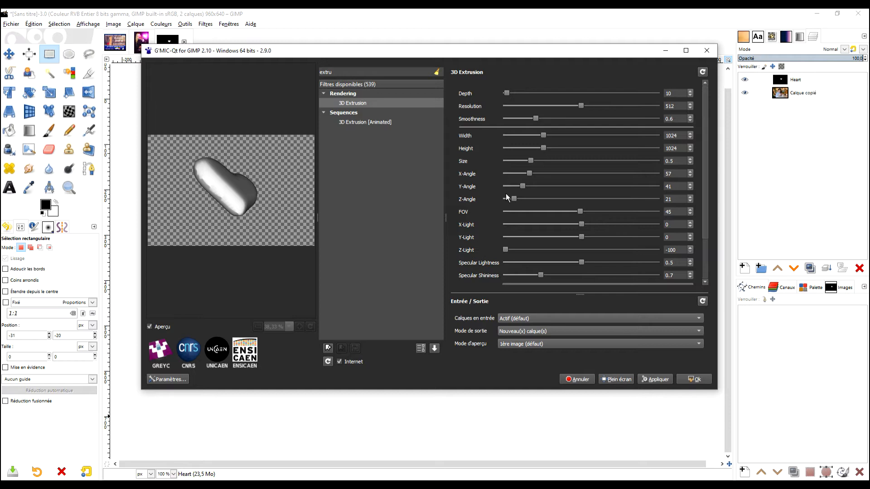
mouse_move(523, 187)
mouse_down()
mouse_move(533, 186)
mouse_move(511, 187)
mouse_up()
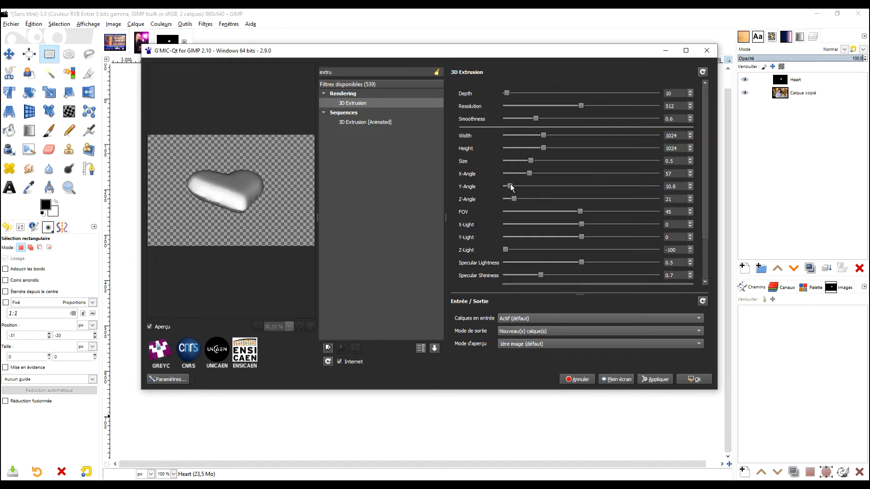
drag(515, 200, 658, 174)
drag(509, 186, 527, 187)
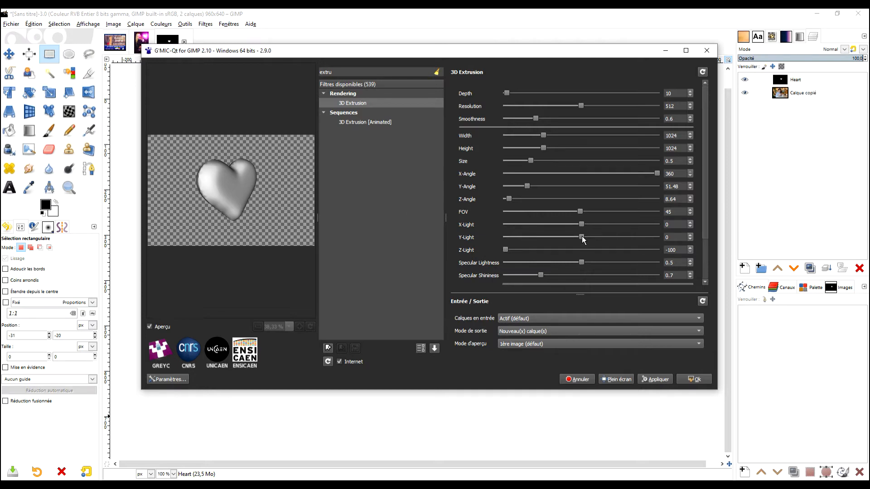
mouse_move(525, 187)
mouse_down()
mouse_move(532, 188)
mouse_move(523, 187)
mouse_up()
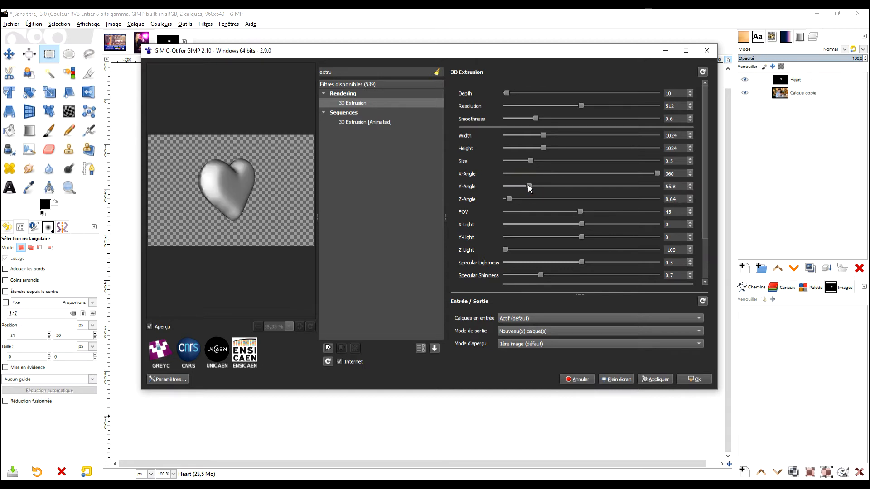
drag(525, 188, 507, 199)
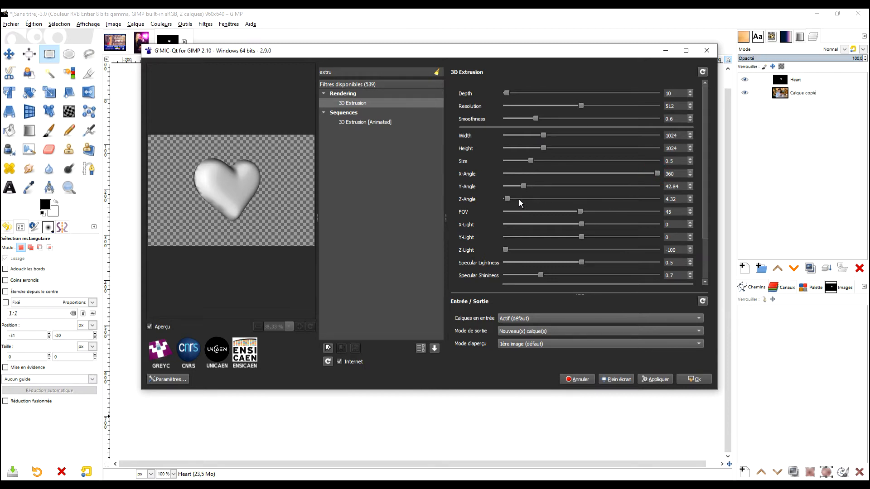
drag(522, 186, 520, 187)
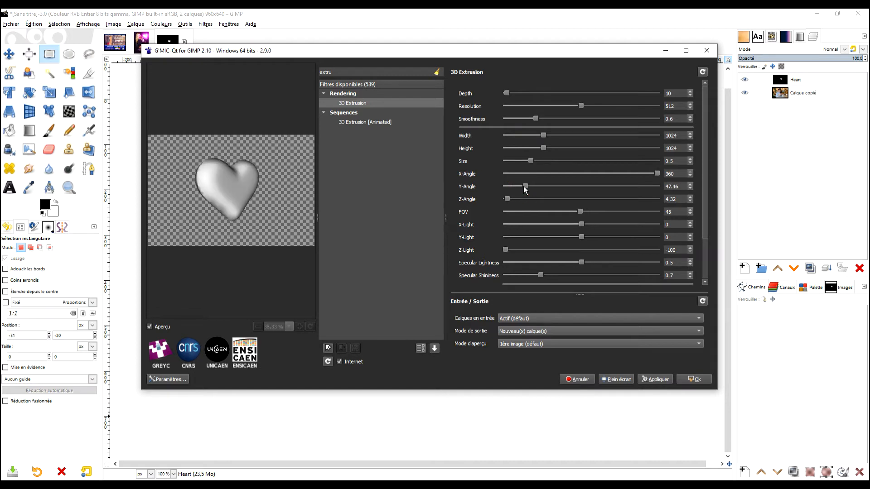
drag(524, 186, 517, 187)
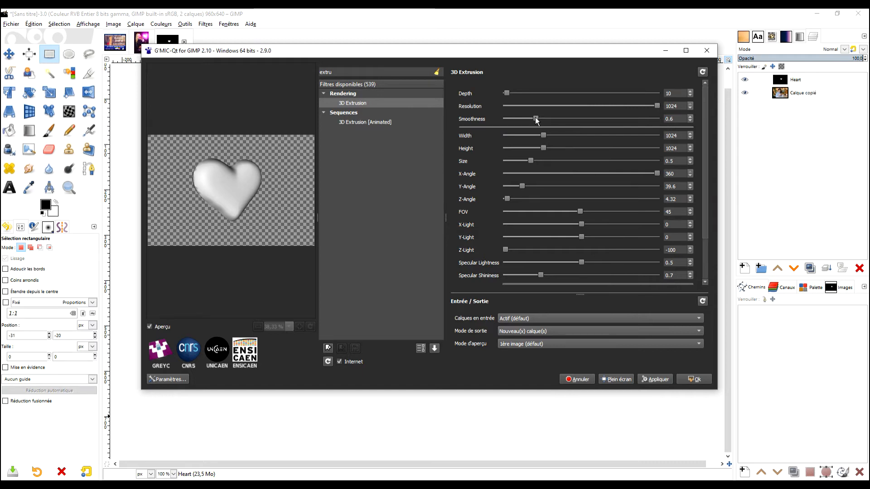
- Set the 3D Extrusion Smoothness to about 0.861 and the Depth to 15
mouse_move(537, 119)
mouse_down()
mouse_move(581, 119)
mouse_move(546, 120)
mouse_up()
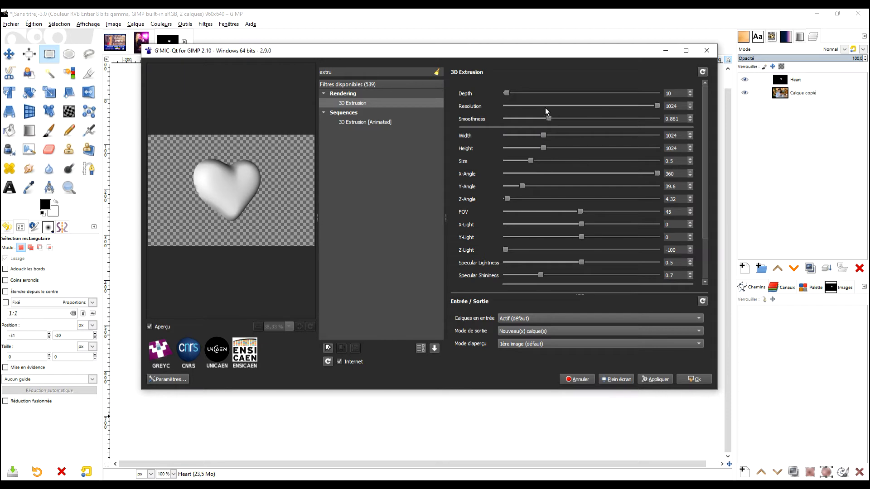
drag(508, 94, 512, 91)
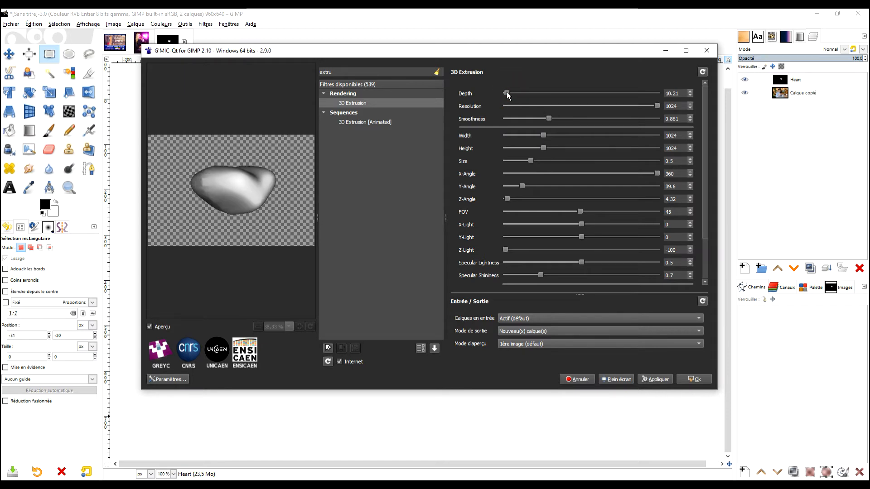
drag(508, 94, 509, 94)
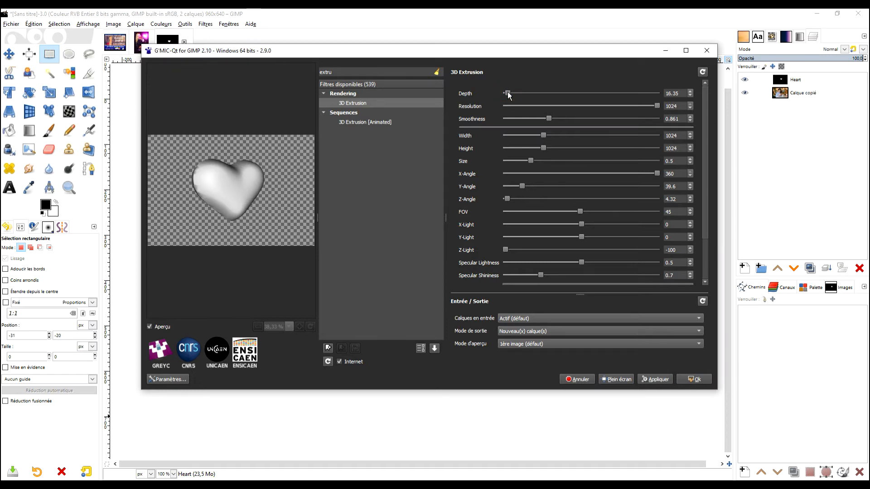
drag(508, 93, 508, 95)
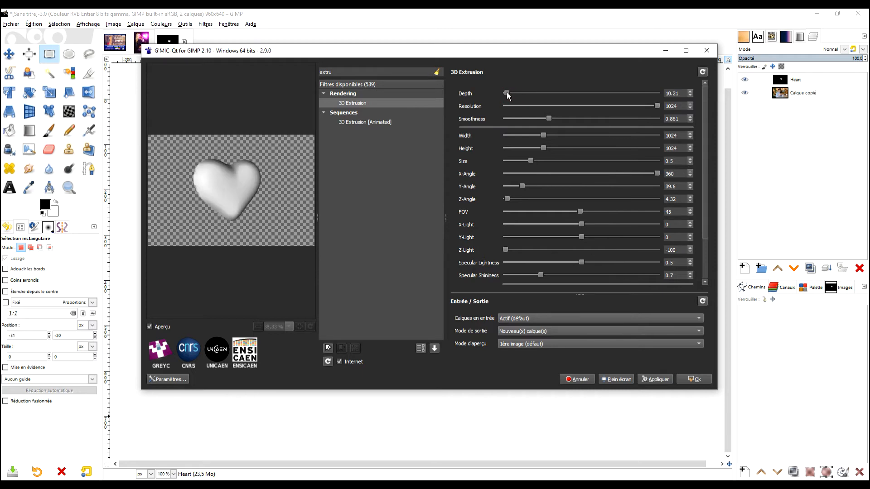
click(691, 92)
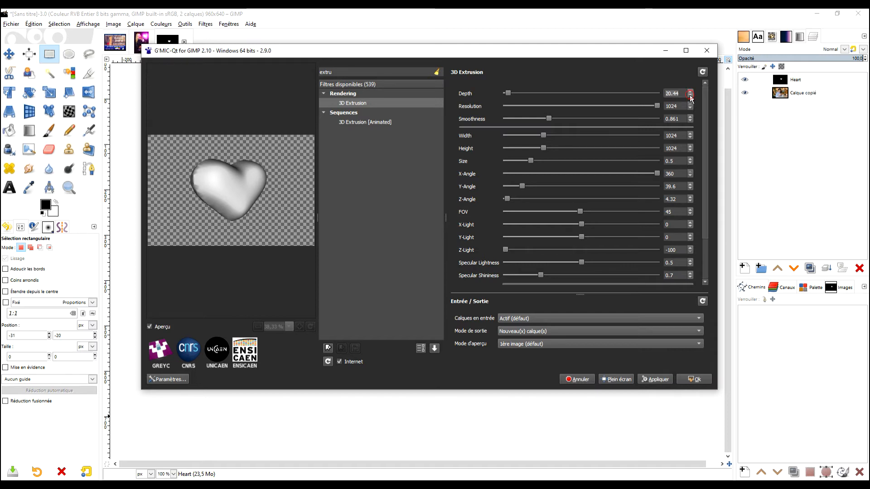
click(689, 95)
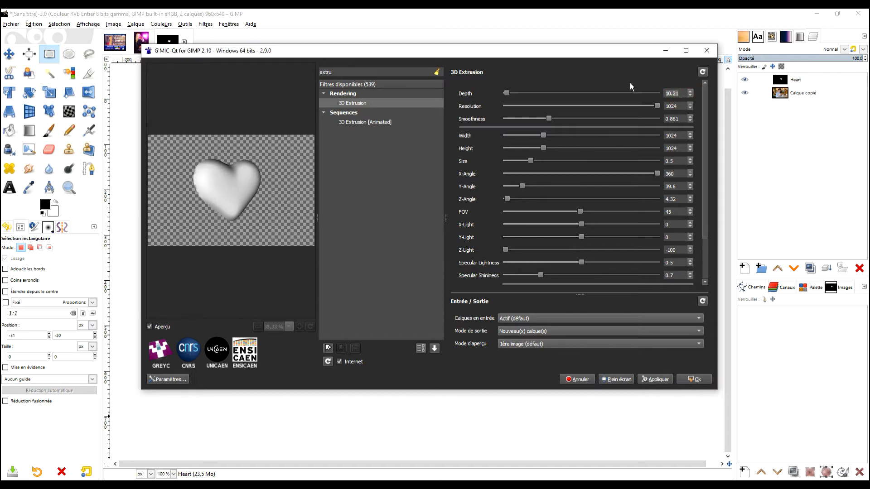
text(15)
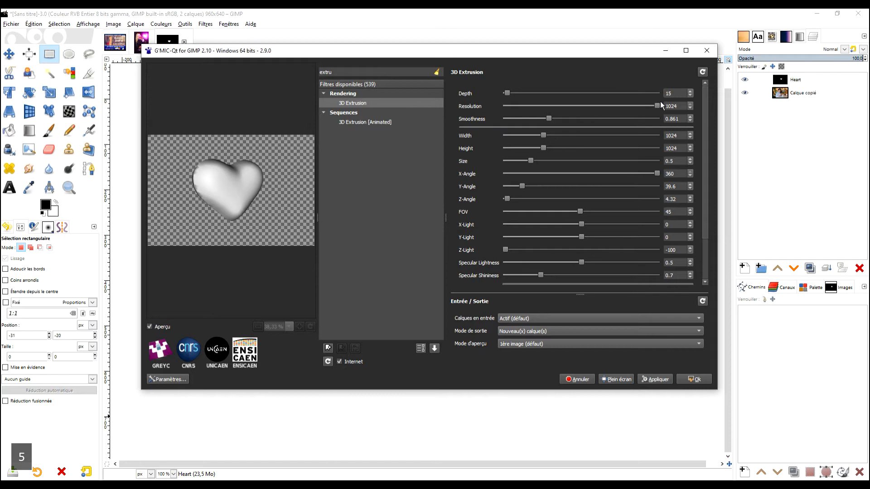
click(678, 105)
click(680, 93)
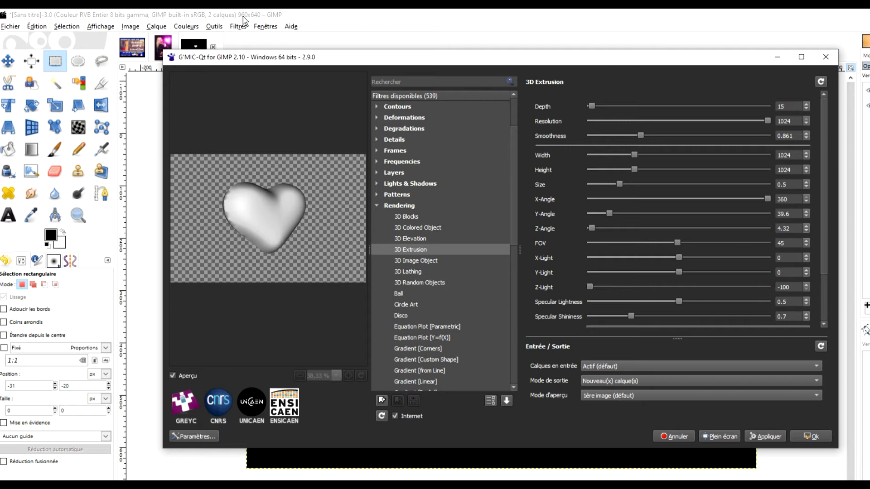
- Match the extrusion output to the image size with Width 960 and Height 640, and render the heart
double_click(795, 156)
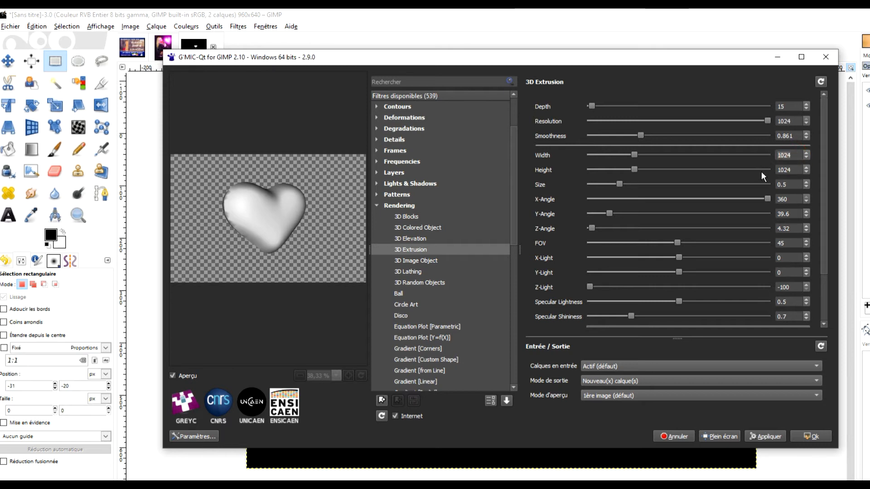
text(960)
key(Tab)
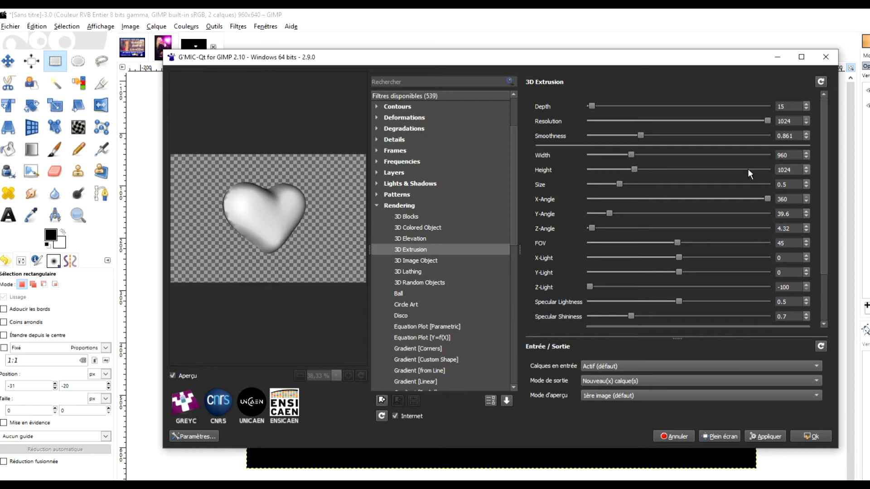
text(0)
double_click(786, 169)
text(640)
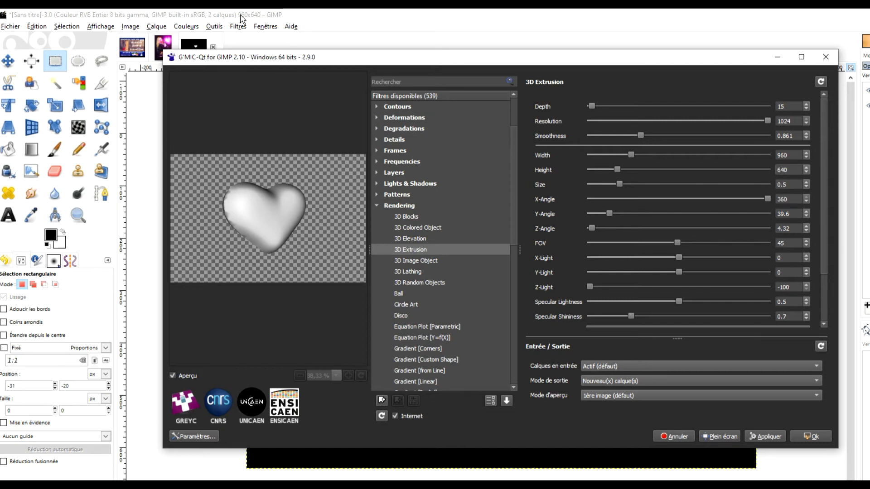
click(793, 183)
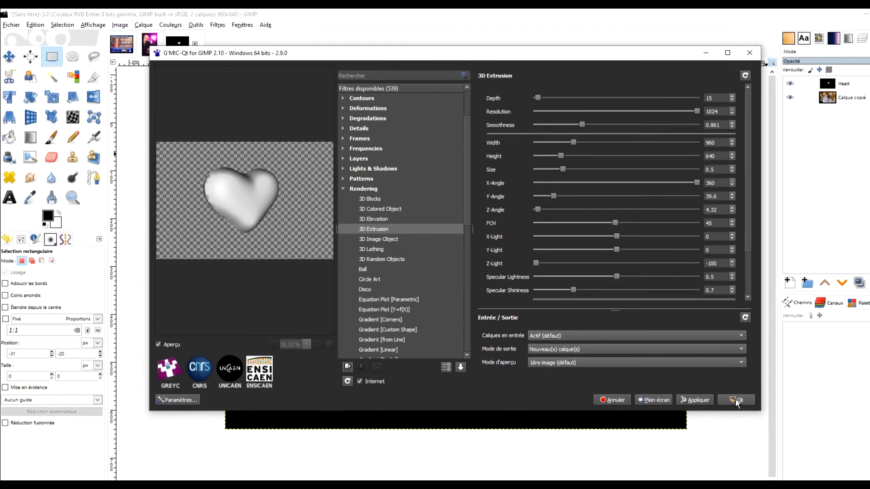
click(736, 399)
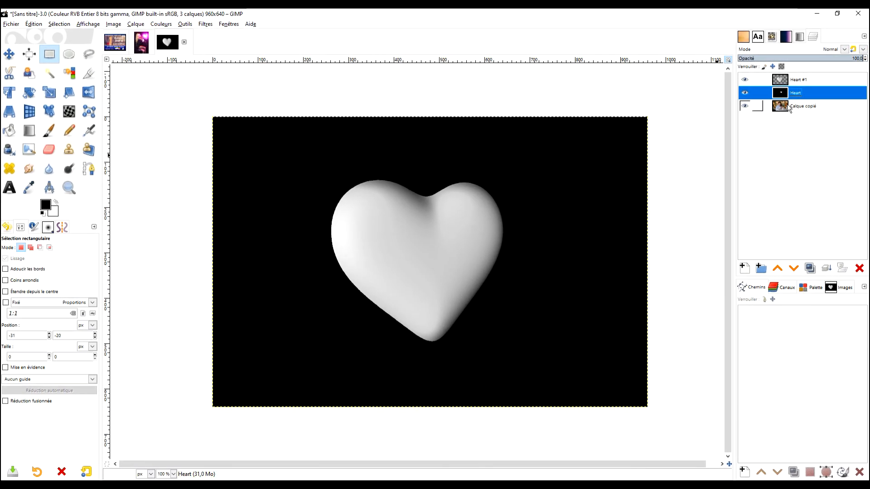
- Hide the flat Heart layer and activate the Scale tool for the Heart #1 layer
click(744, 93)
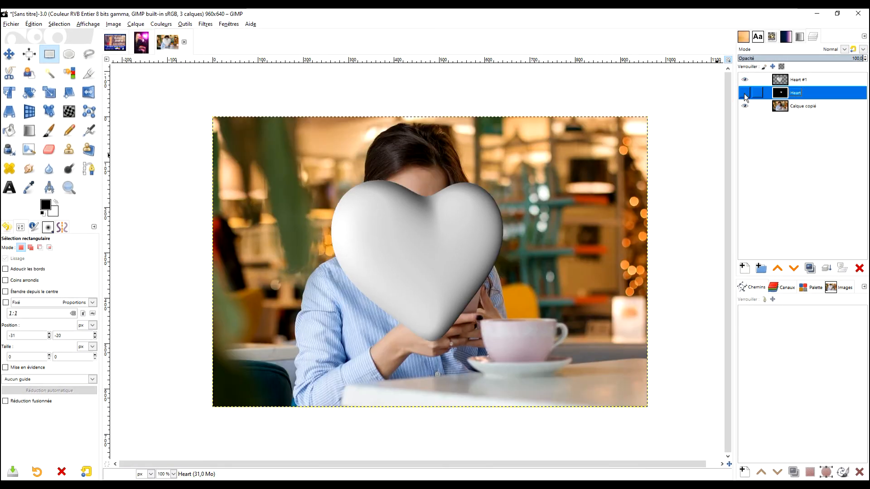
click(755, 80)
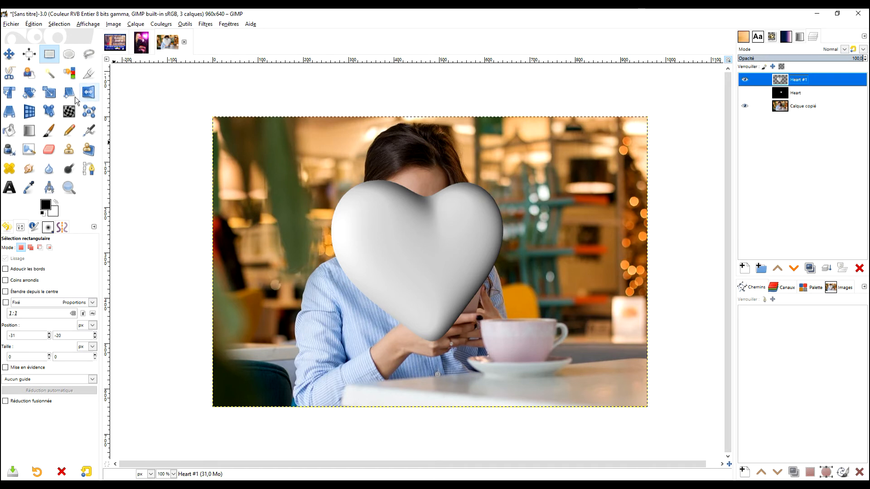
click(49, 92)
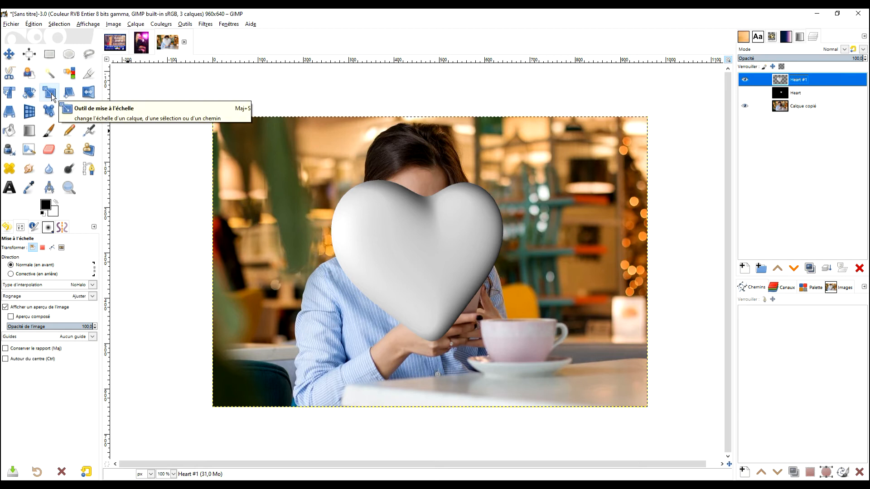
- Try scaling the 3D heart freely to about 375 × 270 px, reset it and lock the aspect ratio
click(436, 287)
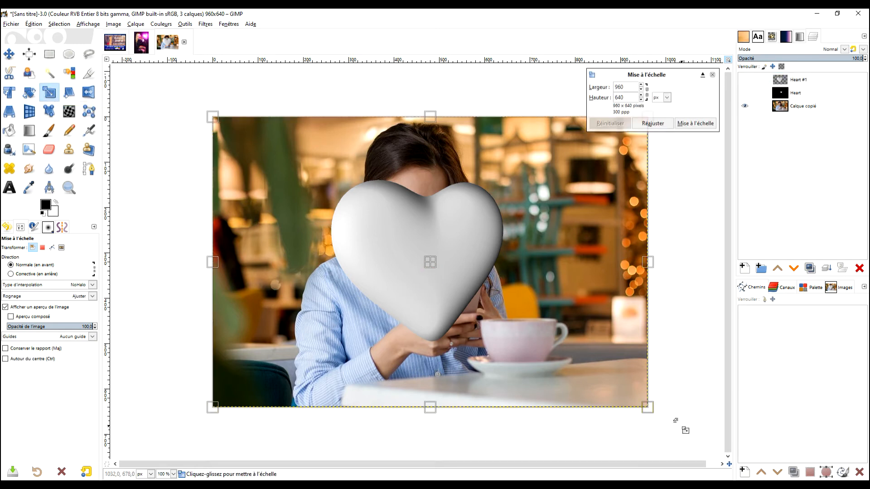
drag(646, 403, 393, 247)
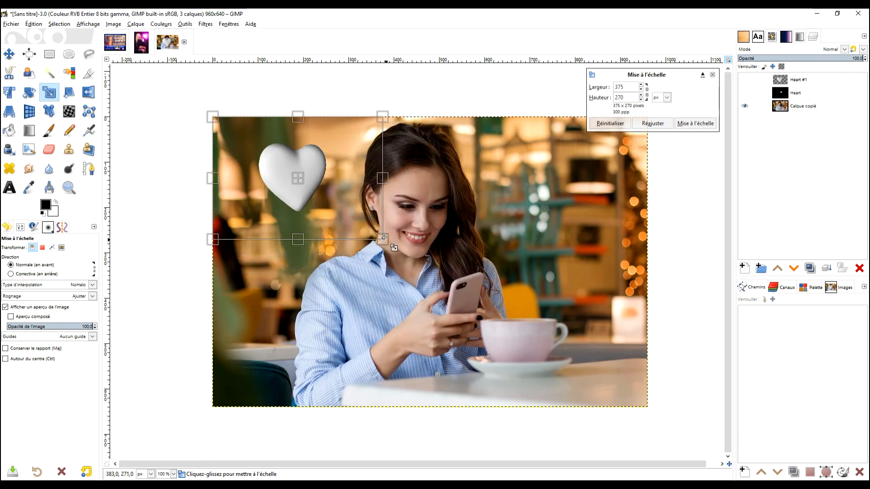
click(608, 124)
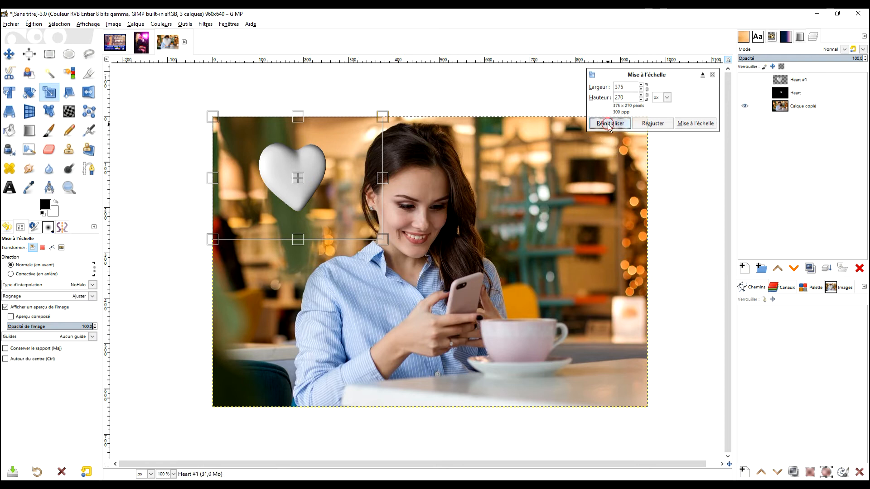
click(647, 91)
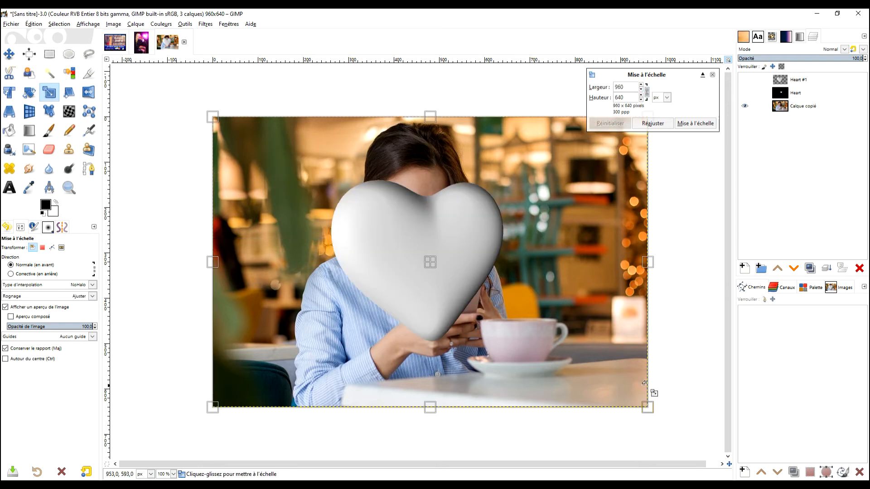
- Try scaling the 3D heart layer proportionally to about 240 × 160 px and placing it just above the phone
drag(657, 414, 389, 234)
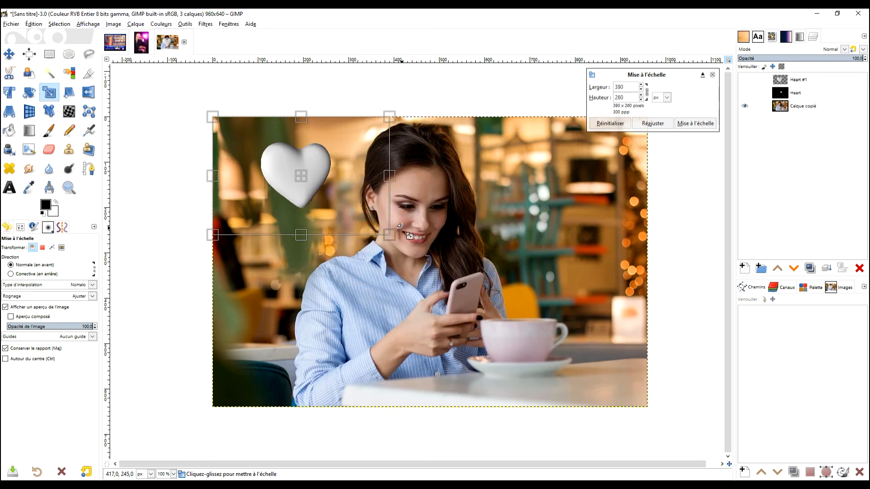
drag(301, 176, 481, 266)
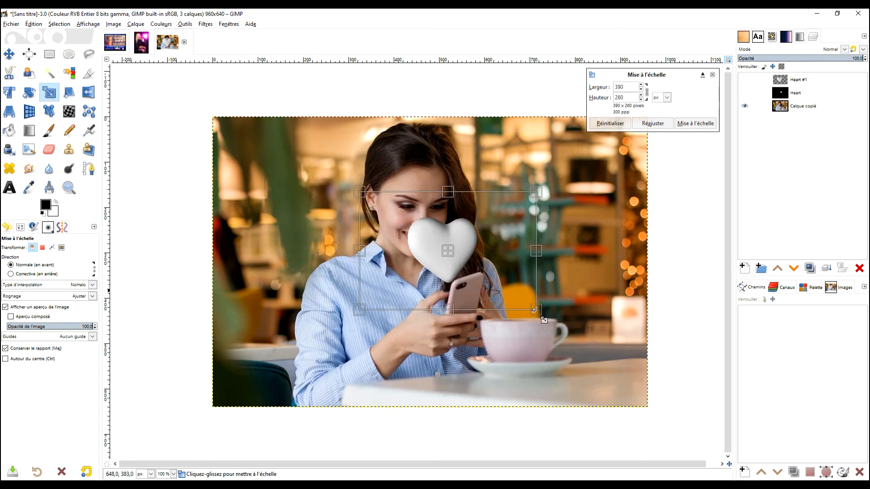
drag(537, 310, 468, 264)
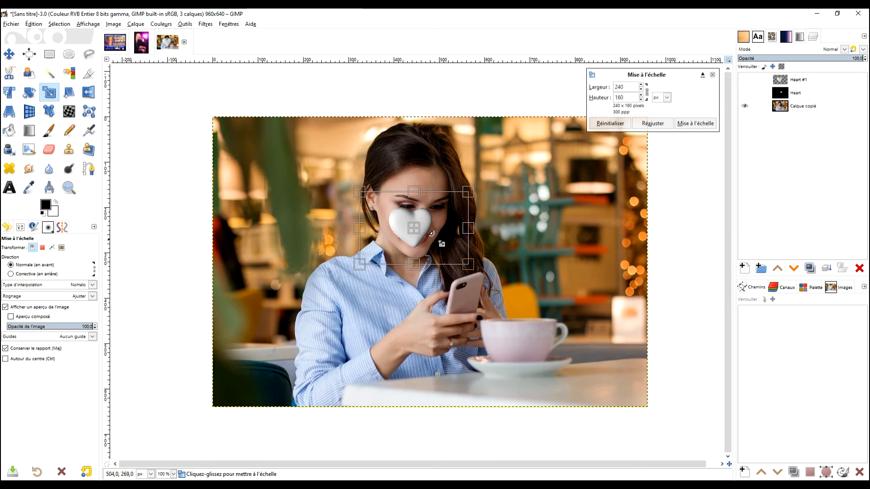
drag(417, 235, 459, 265)
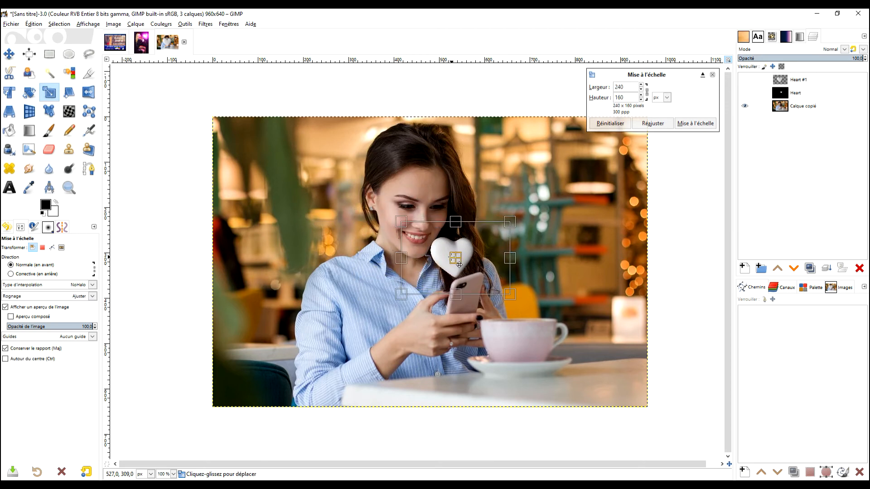
click(694, 123)
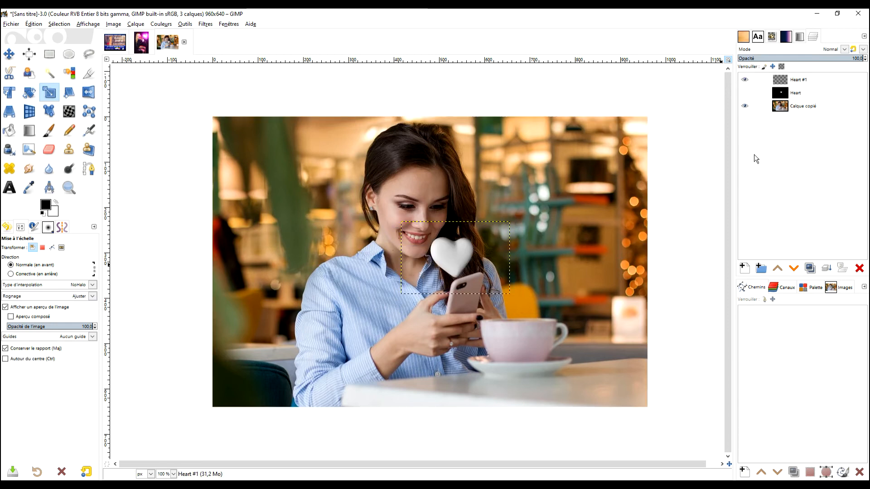
key(ctrl+z)
- Scale the 3D heart layer proportionally to about 215 × 143 px just above the phone and expand the layer to the image size
click(446, 295)
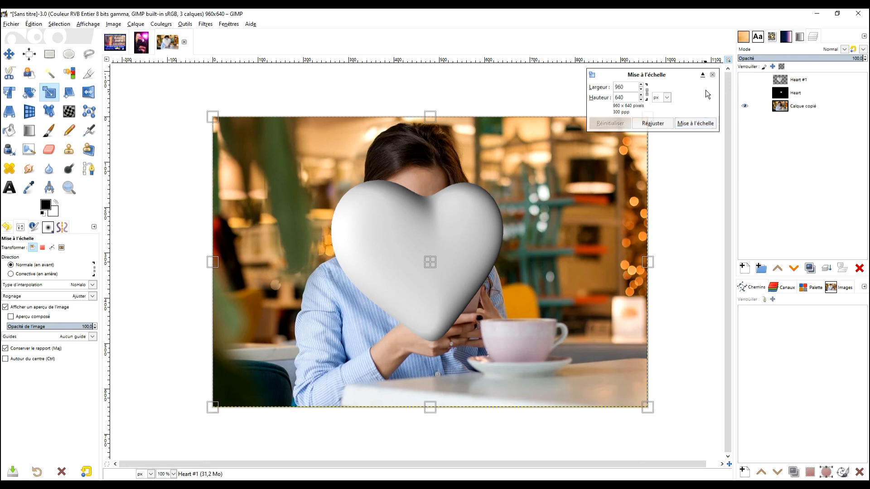
drag(651, 410, 372, 213)
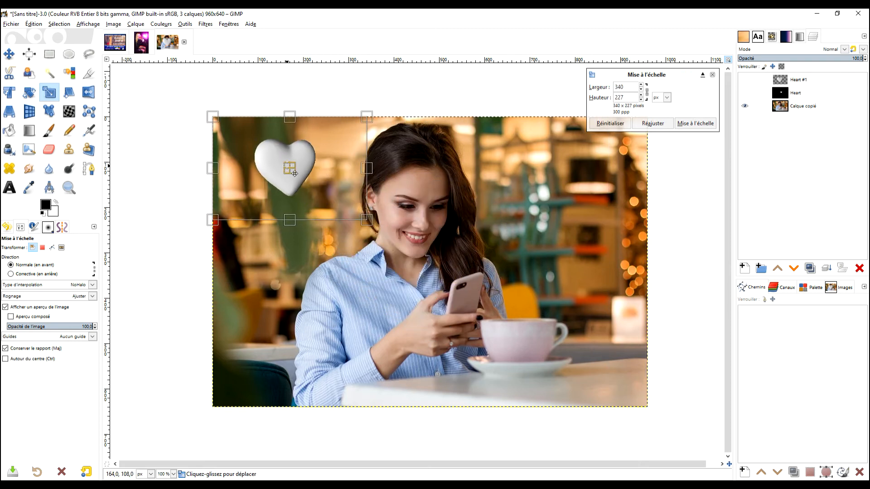
drag(294, 173, 463, 256)
drag(538, 301, 495, 274)
drag(457, 261, 461, 266)
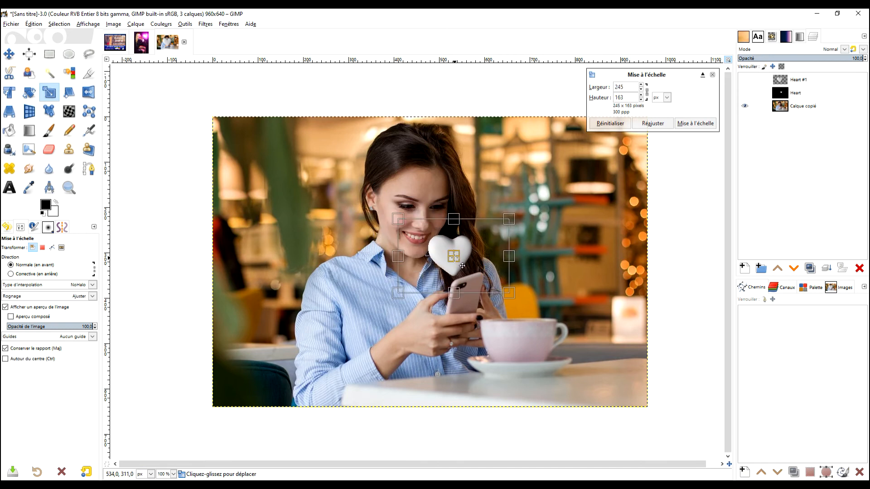
drag(516, 305, 504, 296)
drag(456, 262, 466, 268)
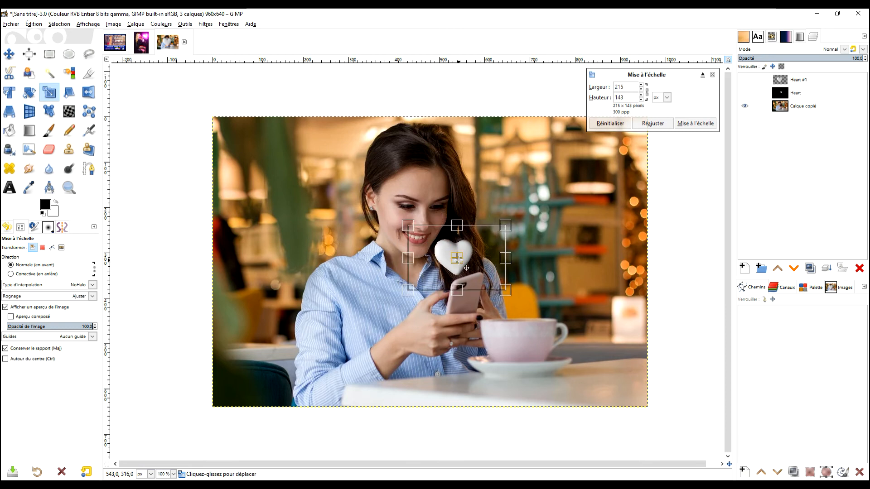
click(697, 125)
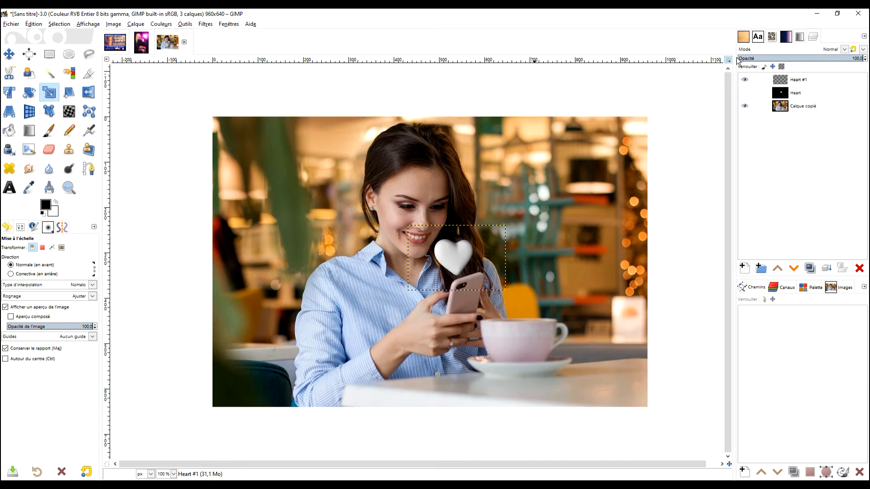
right_click(777, 80)
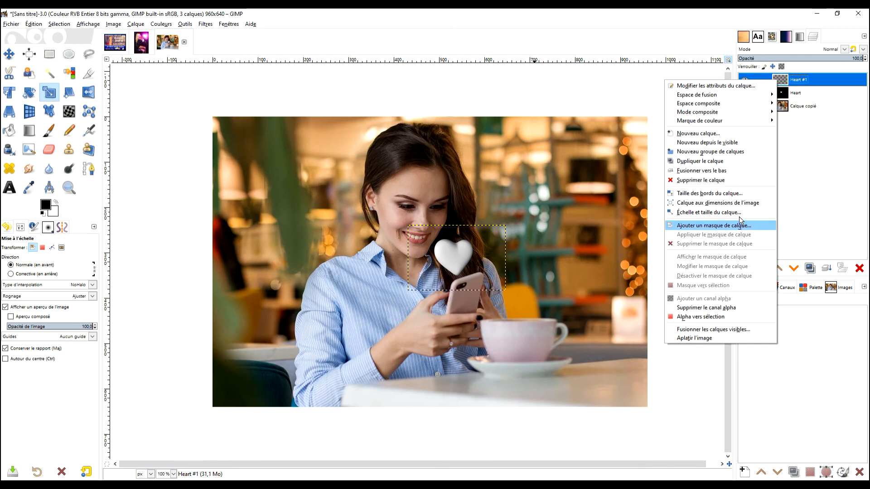
click(741, 203)
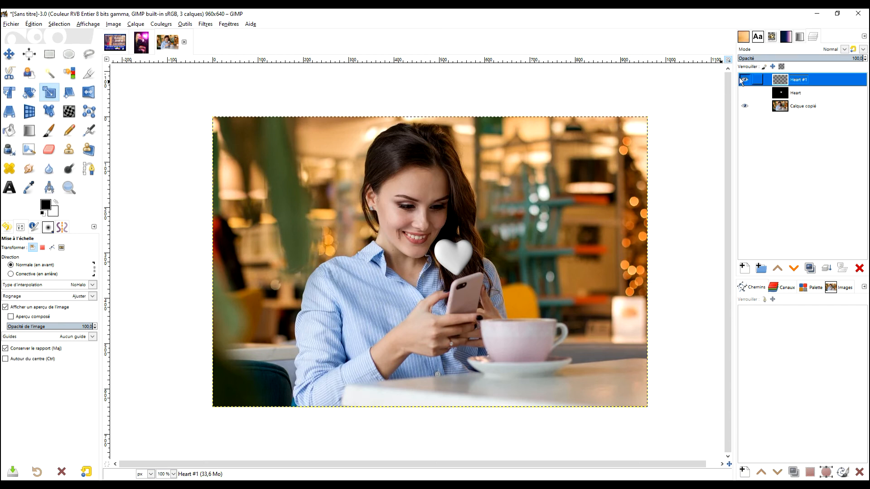
- Hide the 3D heart layer, show and duplicate the flat Heart layer, and hide the original flat layer
click(783, 94)
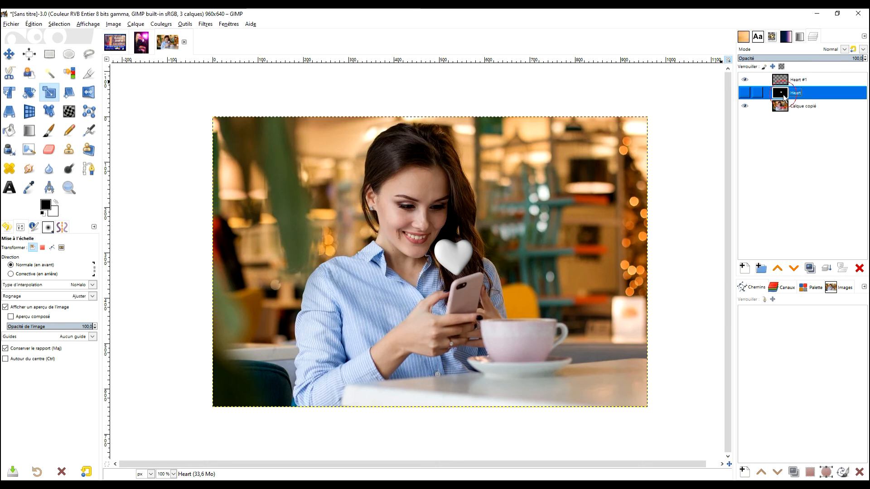
click(744, 94)
click(745, 80)
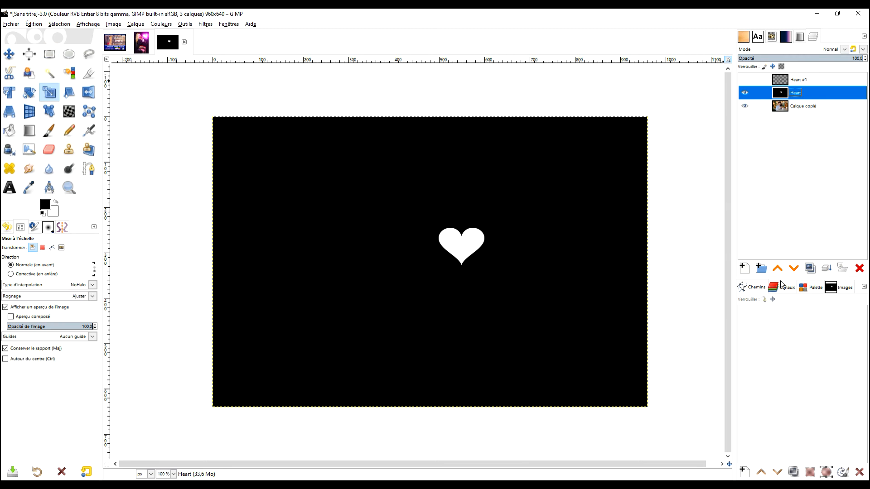
click(811, 269)
click(745, 106)
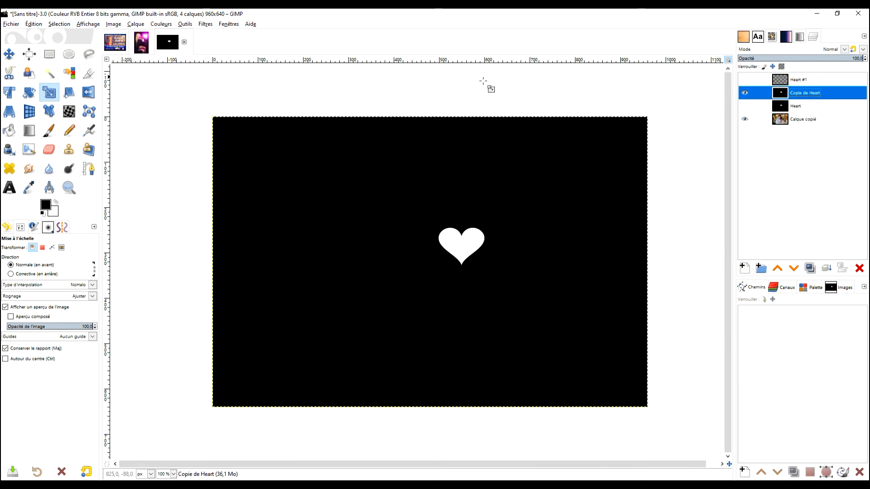
- Select the black background of the Copie de Heart layer by contiguous colour and delete it, leaving only the white heart over the photo
click(49, 72)
click(297, 159)
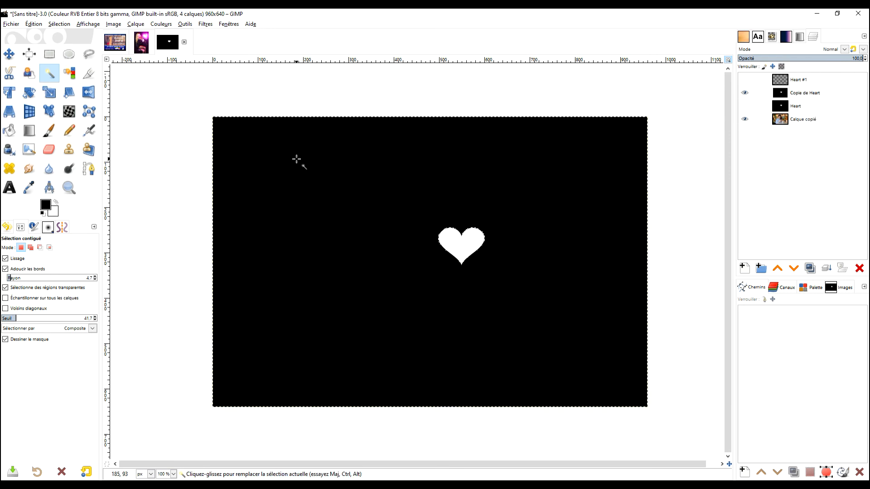
key(Delete)
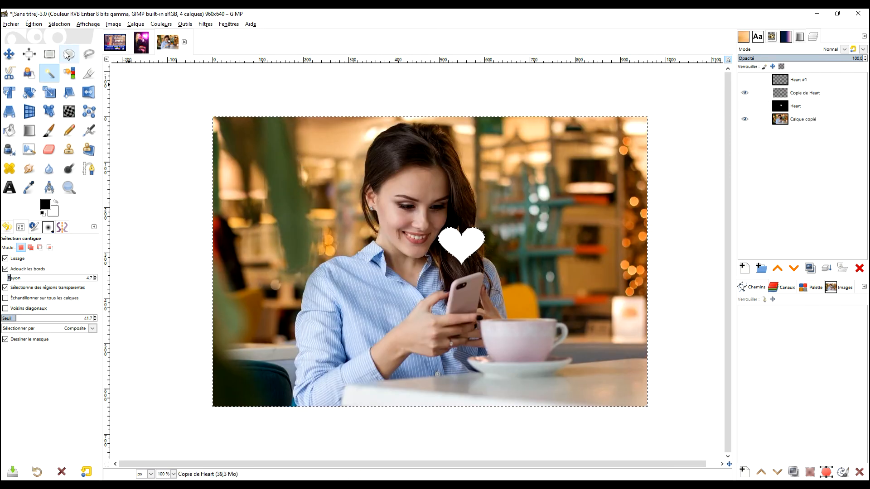
click(50, 54)
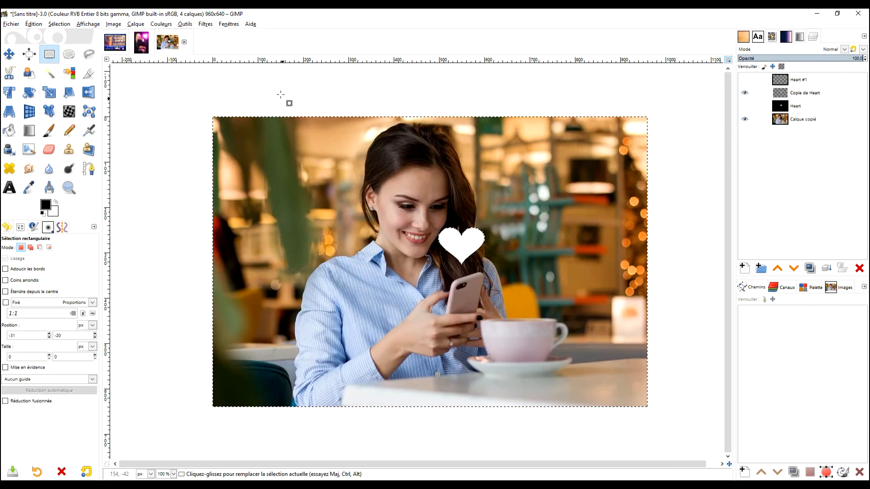
- Move the original Heart layer below the photo layer, hide the flat heart copy and show the 3D Heart #1 layer
drag(758, 106, 761, 124)
click(746, 81)
click(747, 83)
click(745, 82)
click(746, 83)
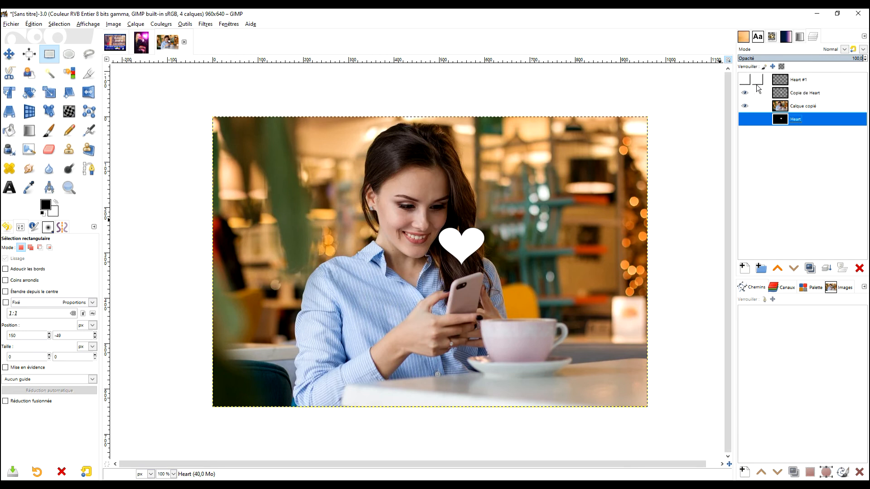
click(745, 92)
click(745, 80)
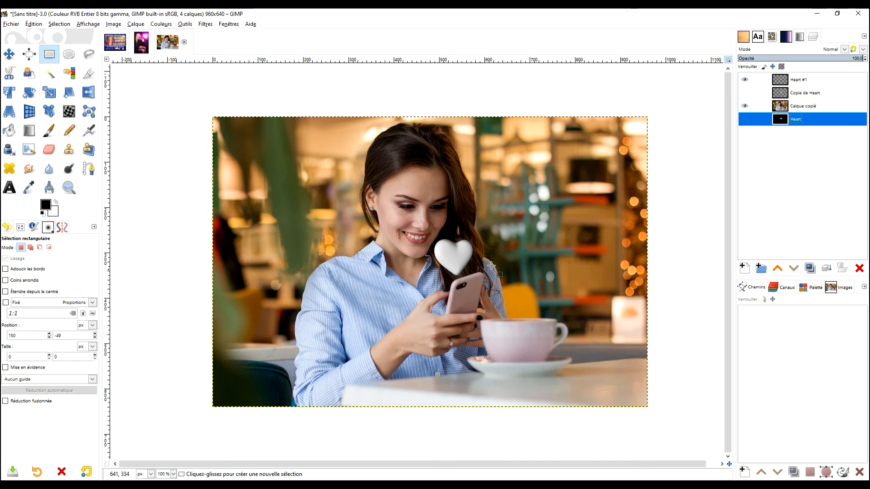
- Apply a slight perspective to the Heart #1 layer, pulling its upper-right corner outward, and fit the layer to the image size
click(9, 111)
click(798, 82)
click(442, 254)
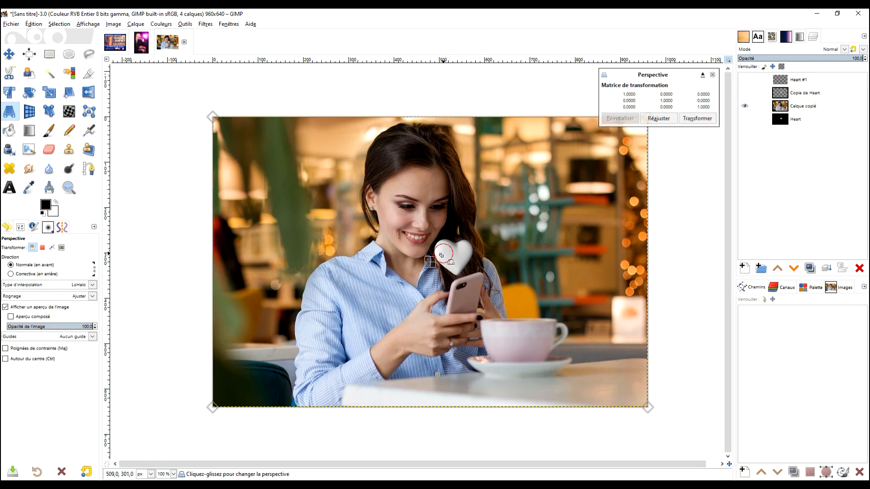
drag(624, 172, 582, 195)
drag(611, 144, 624, 142)
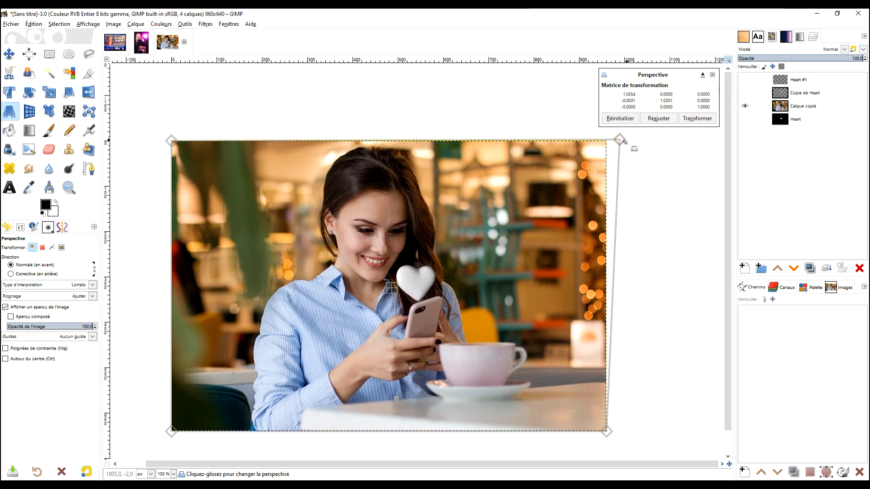
drag(399, 296, 394, 292)
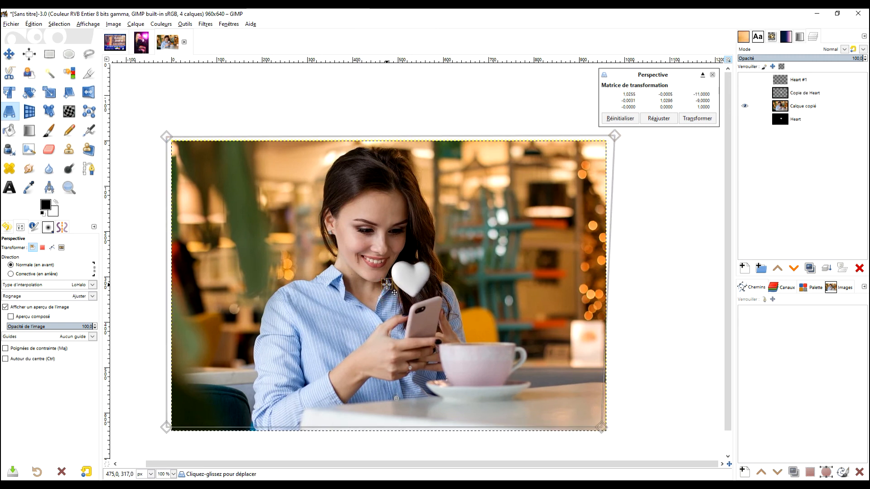
drag(617, 137, 625, 142)
click(700, 119)
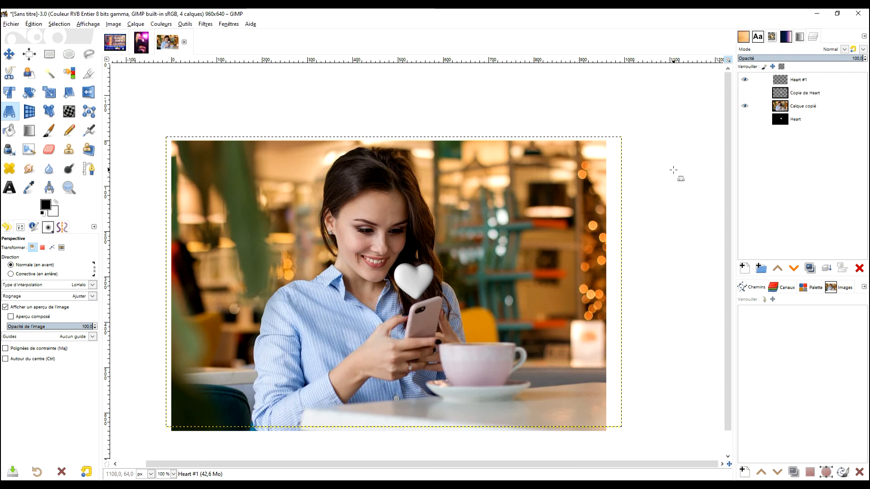
right_click(785, 83)
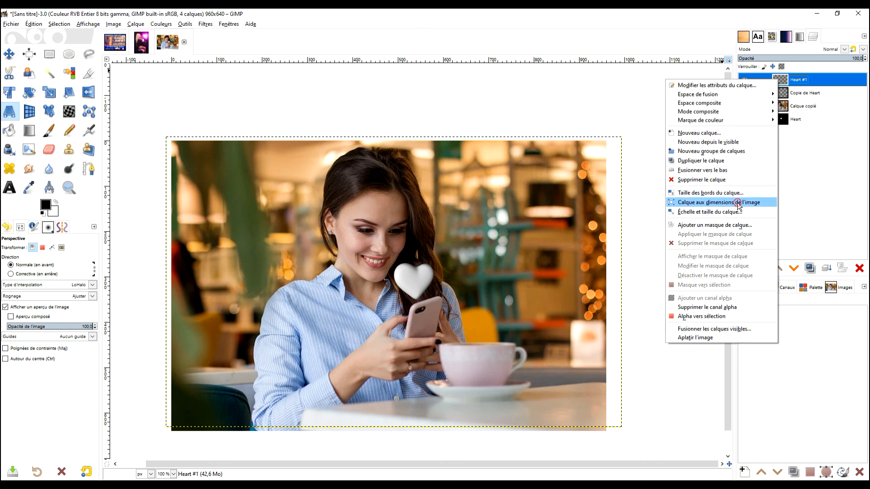
click(736, 203)
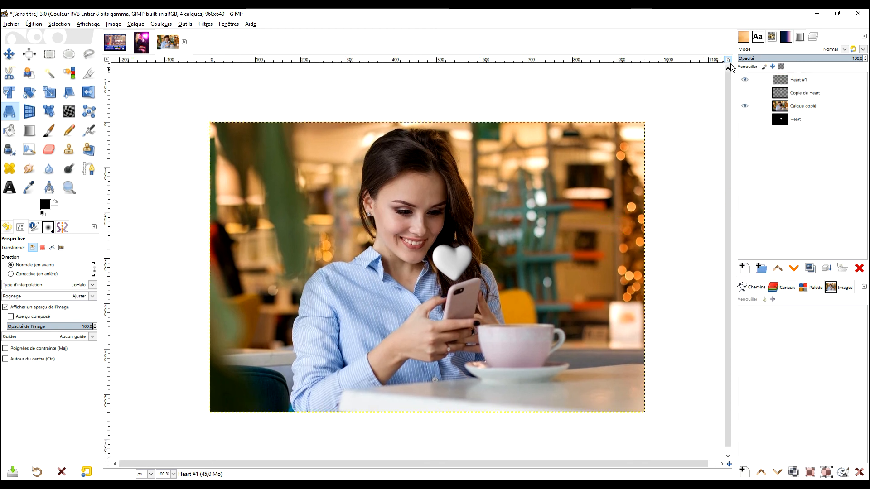
- Fit the whole image in view and compare the photo with and without the 3D heart and the flat heart copy
click(728, 59)
scroll(682, 186, down, 3)
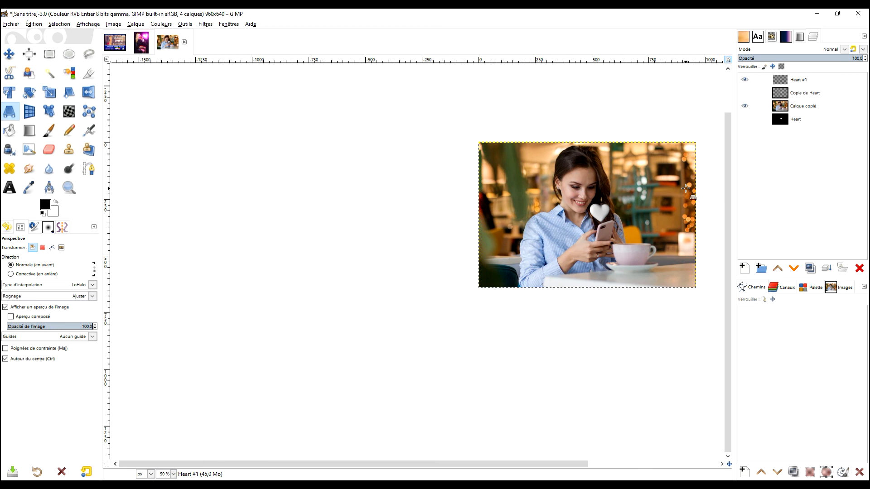
scroll(684, 182, up, 1)
click(727, 60)
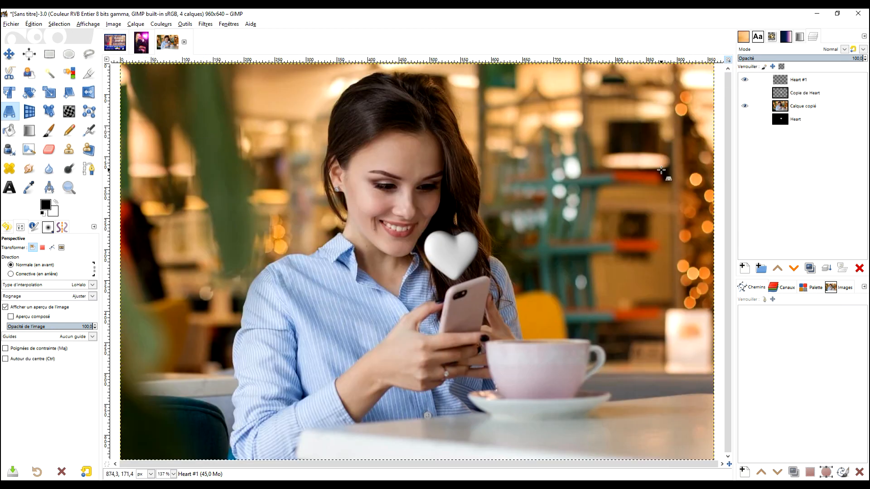
click(50, 54)
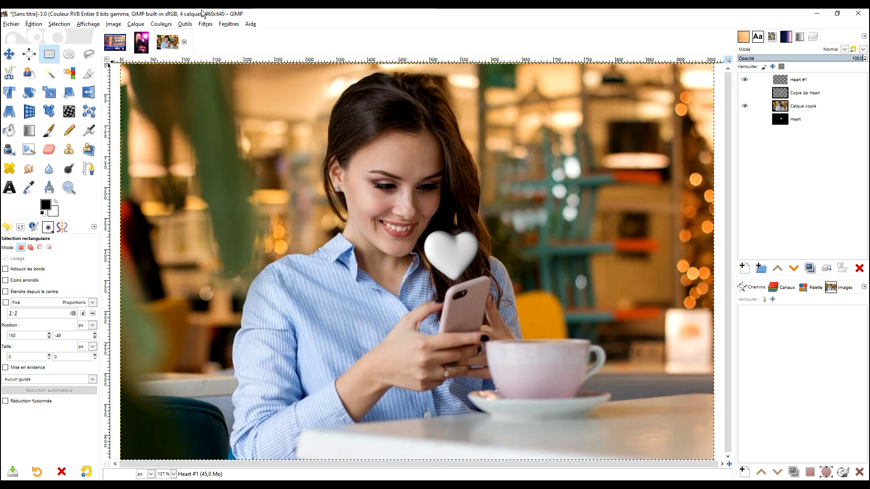
click(745, 79)
click(743, 79)
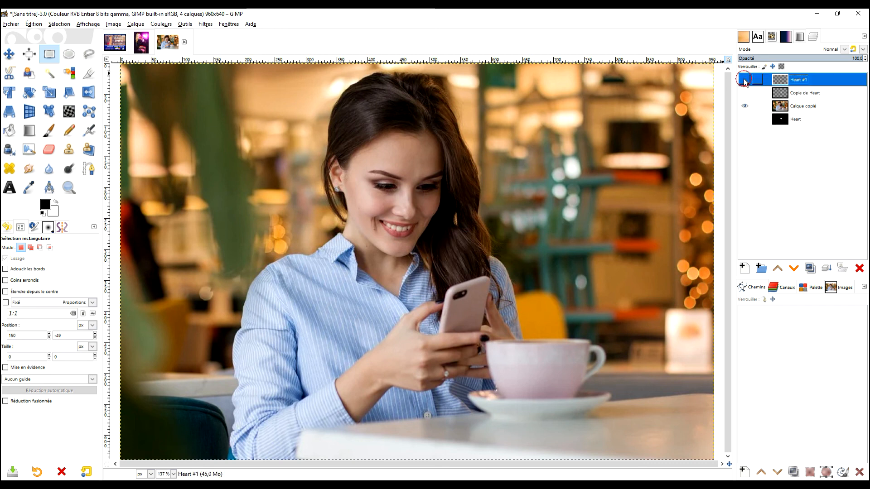
click(743, 93)
click(743, 94)
click(744, 79)
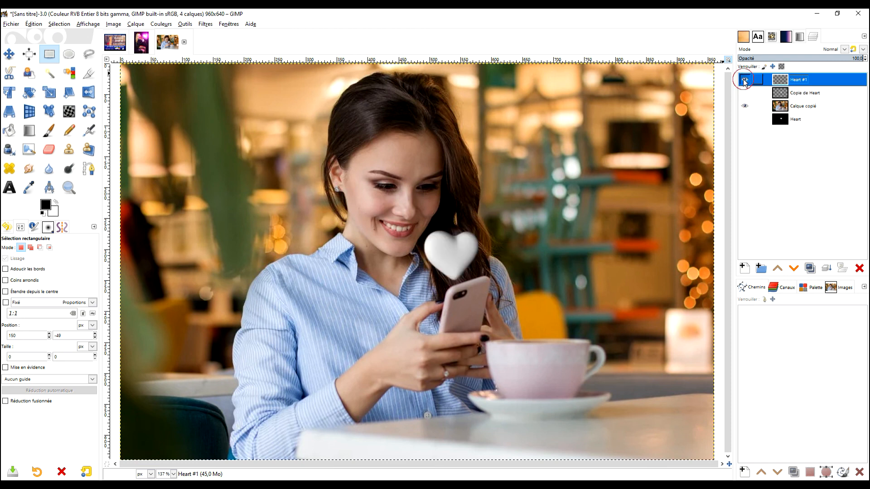
click(743, 79)
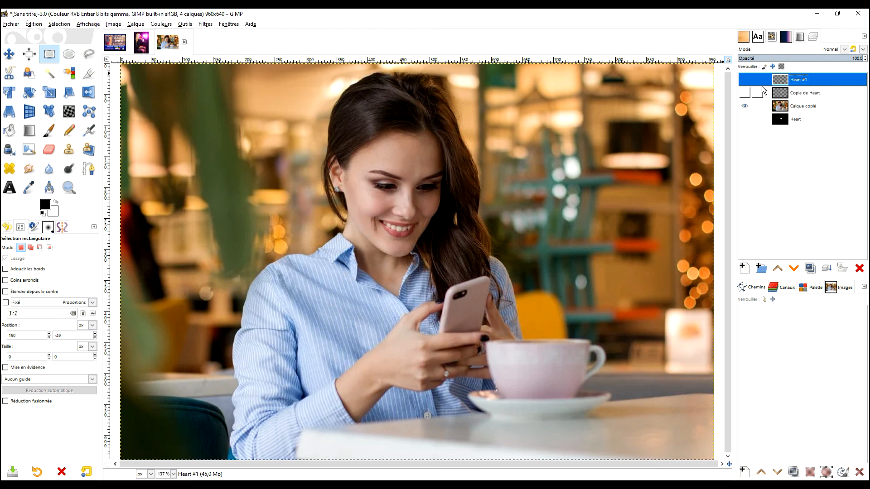
click(743, 80)
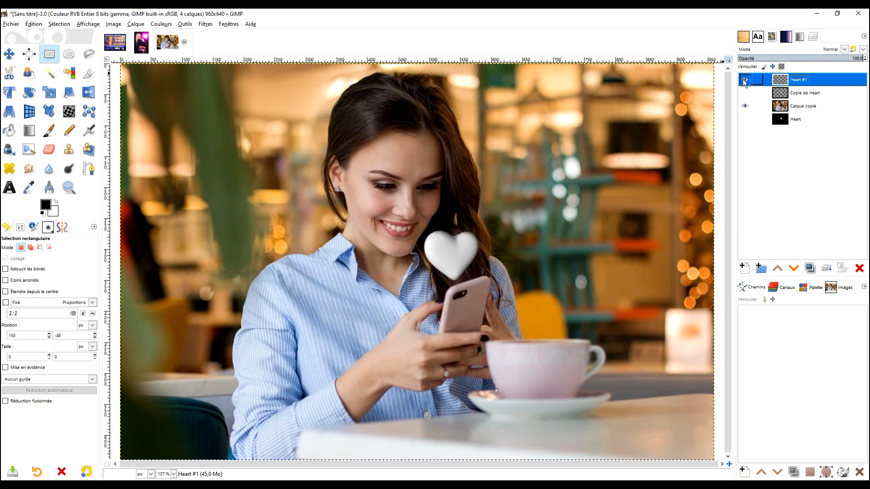